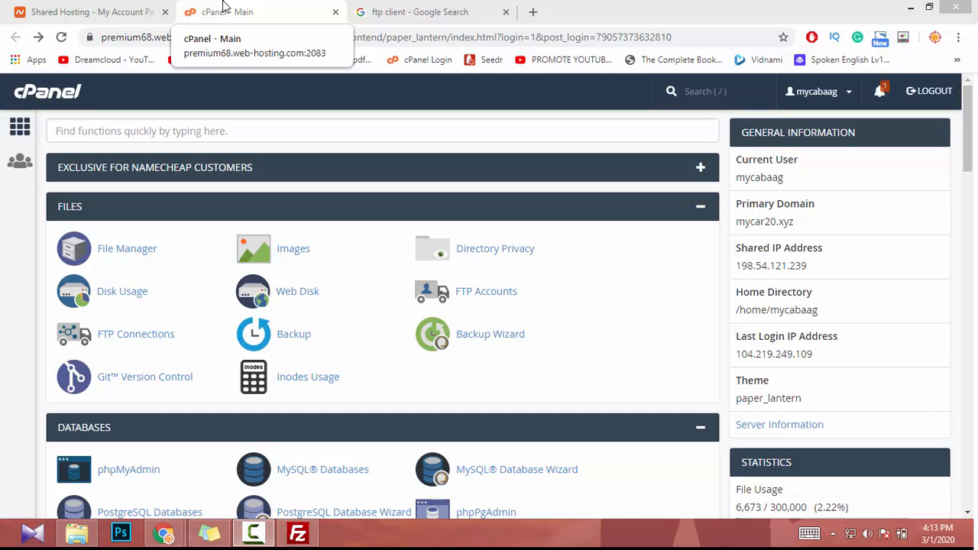
# Look over the FTP client search results, the cPanel main page and the FileZilla window.
pyautogui.click(396, 10)
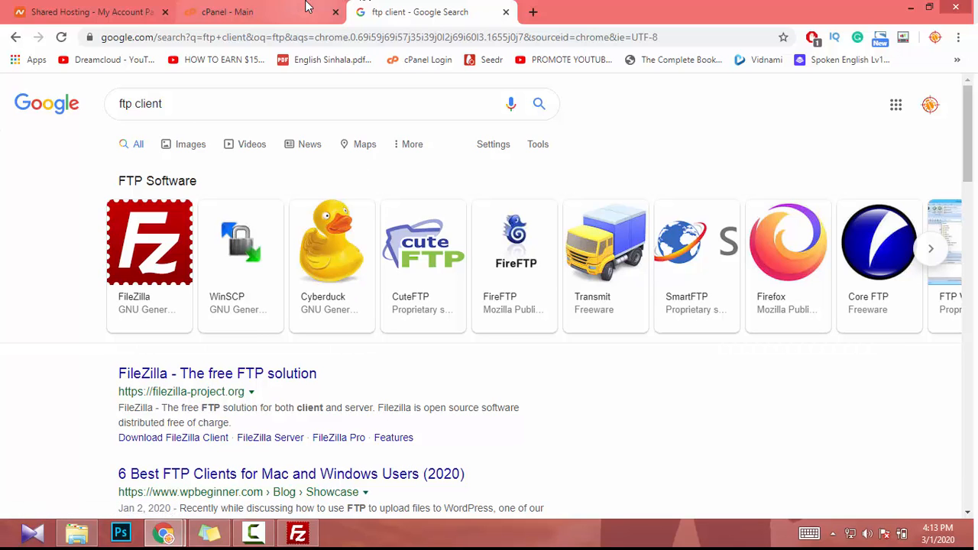
pyautogui.click(267, 7)
pyautogui.scroll(-4, 283, 168)
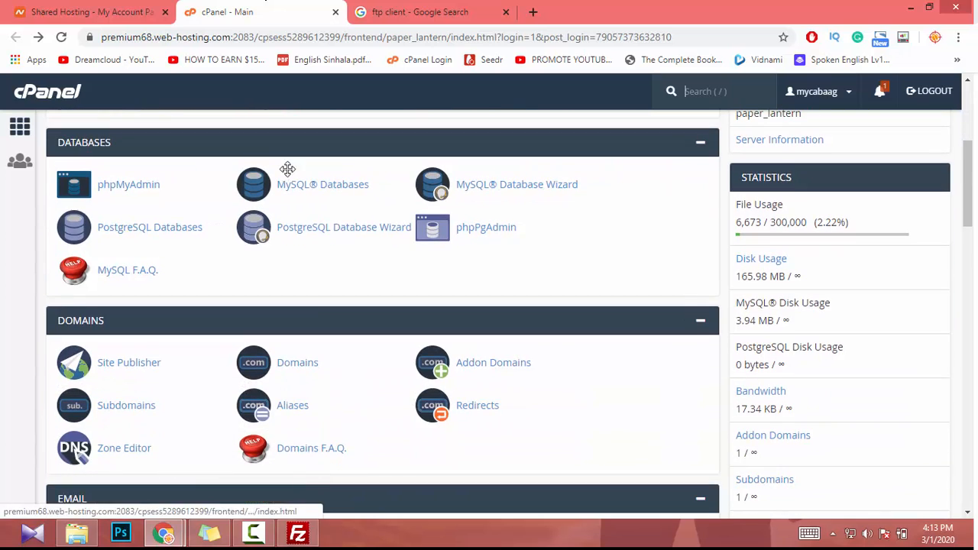
pyautogui.click(304, 535)
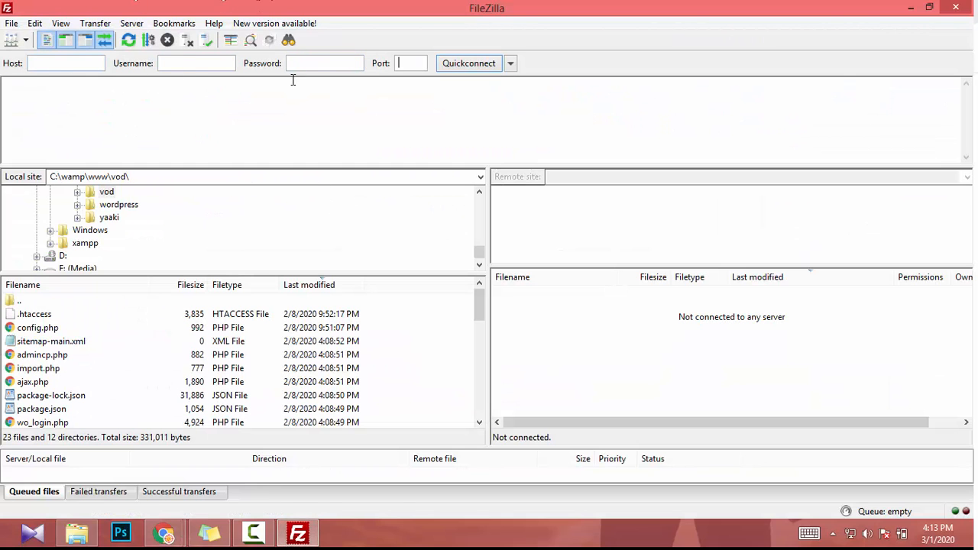
pyautogui.click(912, 7)
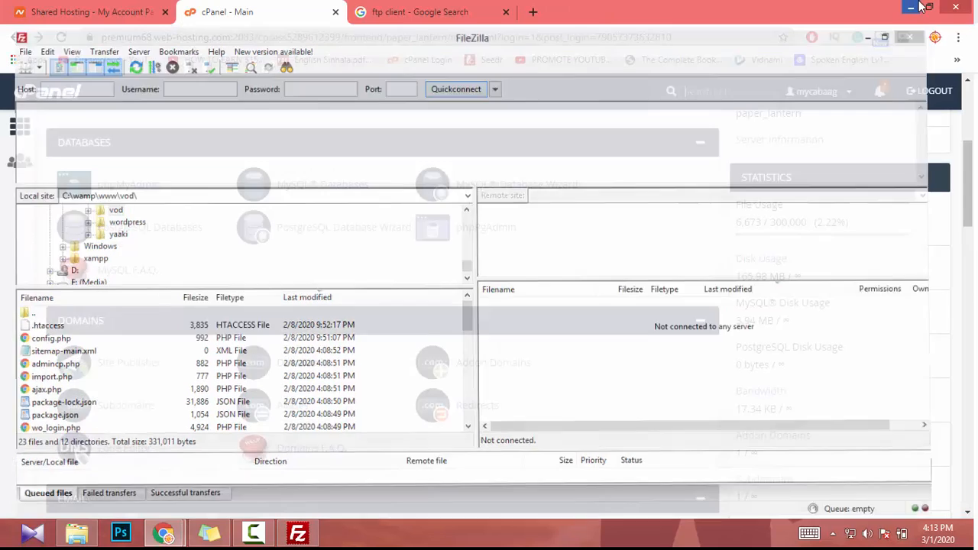
# Open the FTP Accounts page from the Files section of cPanel.
pyautogui.scroll(-5, 361, 304)
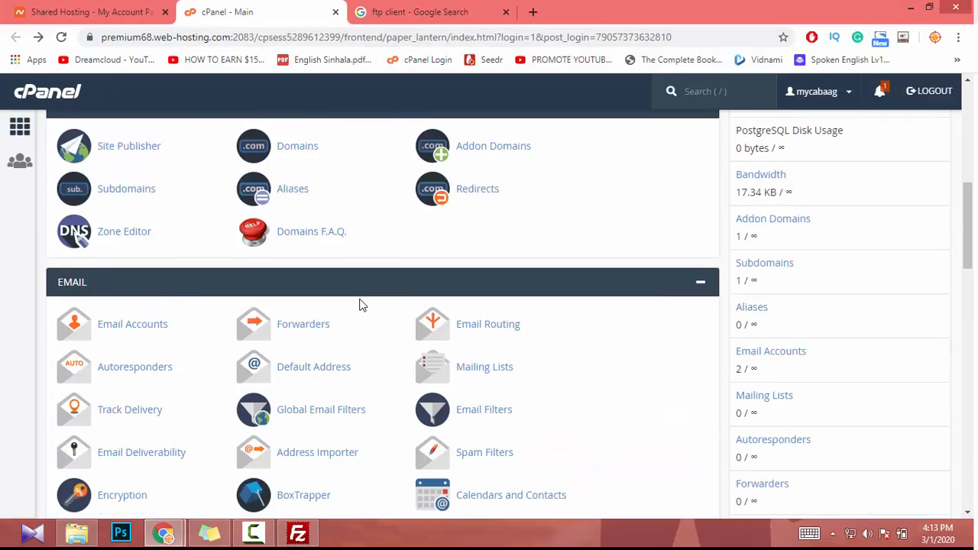
pyautogui.scroll(6, 347, 302)
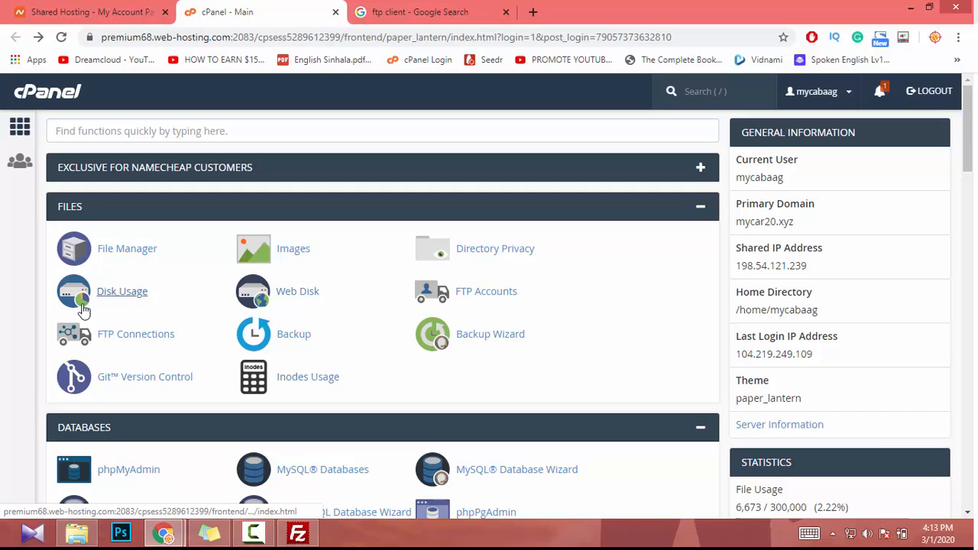
pyautogui.click(470, 297)
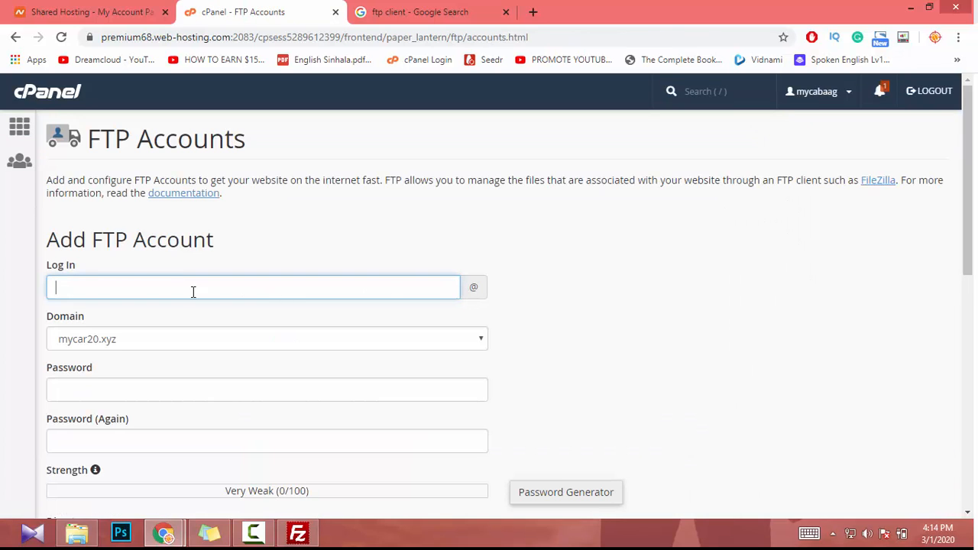
# Enter "lazy" as the login name of the new FTP account.
pyautogui.click(125, 271)
pyautogui.scroll(-1, 127, 270)
pyautogui.click(158, 216)
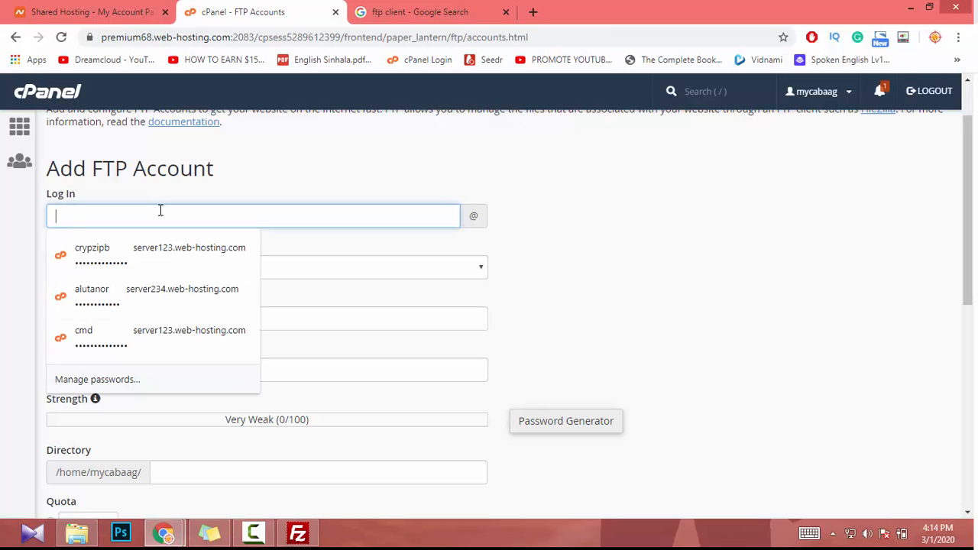
pyautogui.click(354, 195)
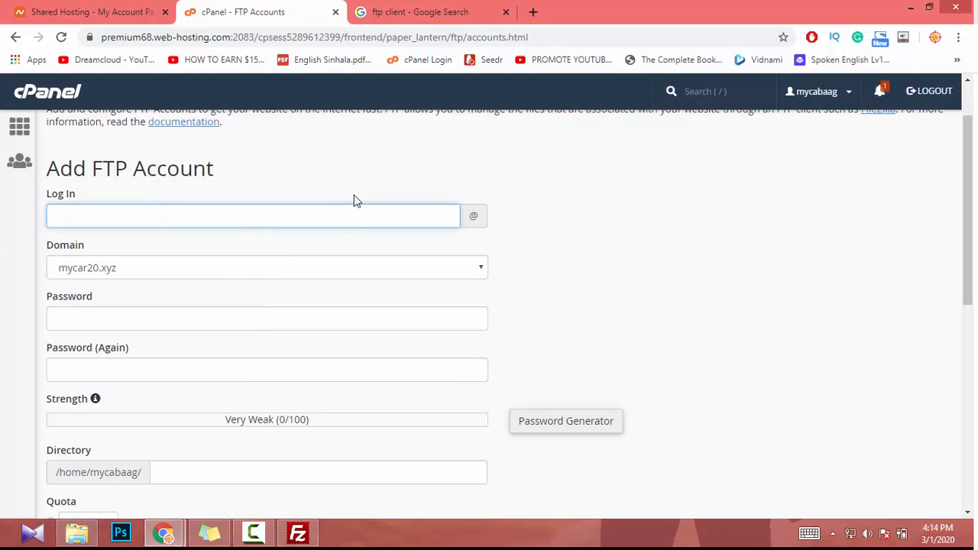
pyautogui.scroll(1, 187, 213)
pyautogui.click(120, 285)
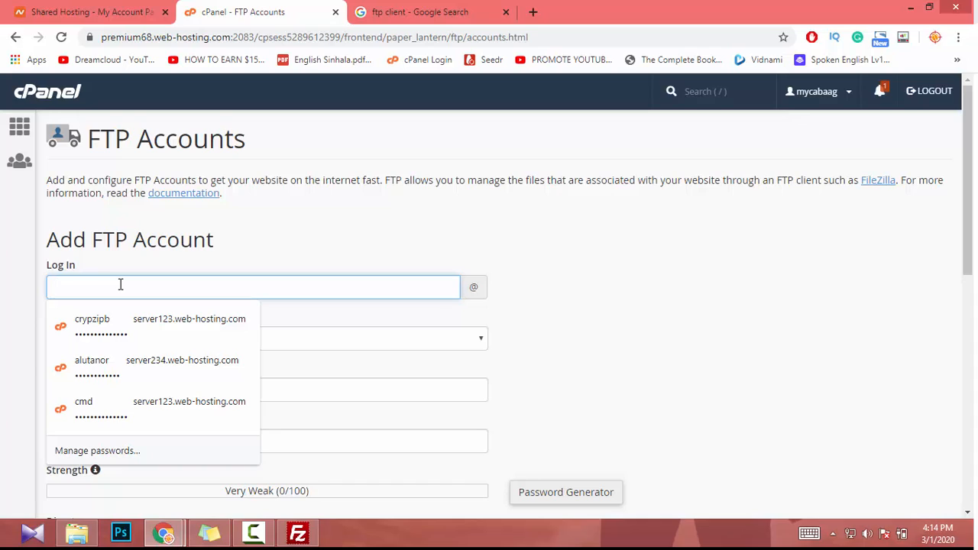
pyautogui.write('laz')
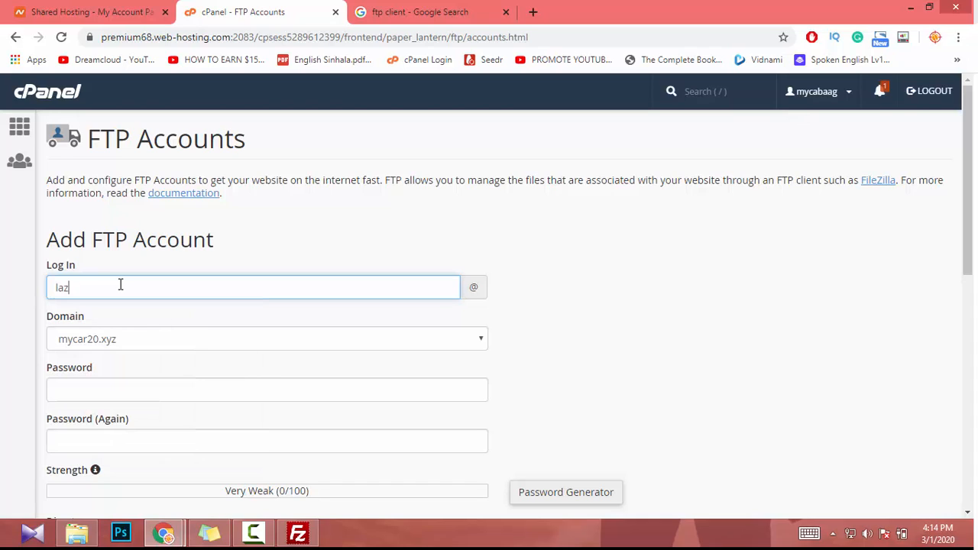
pyautogui.write('y')
pyautogui.scroll(-2, 139, 309)
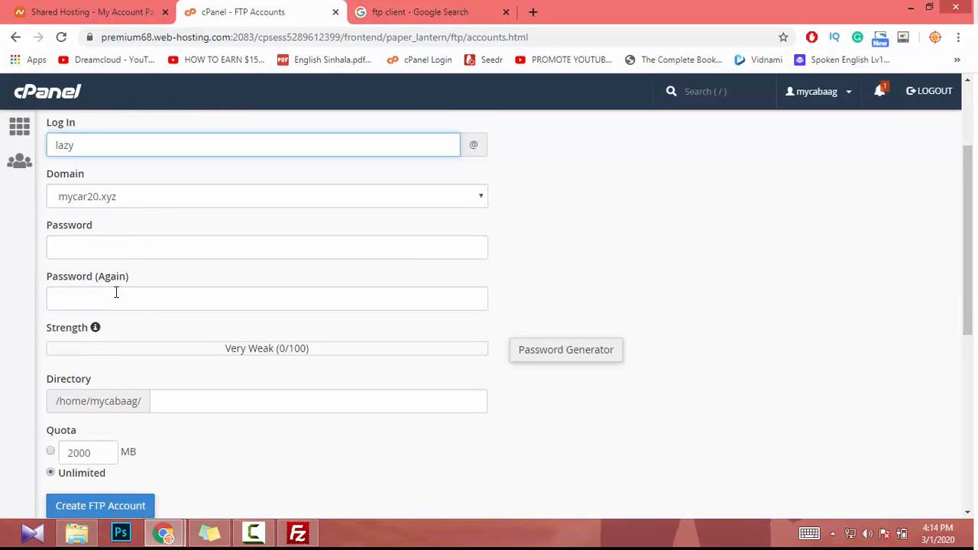
pyautogui.click(95, 250)
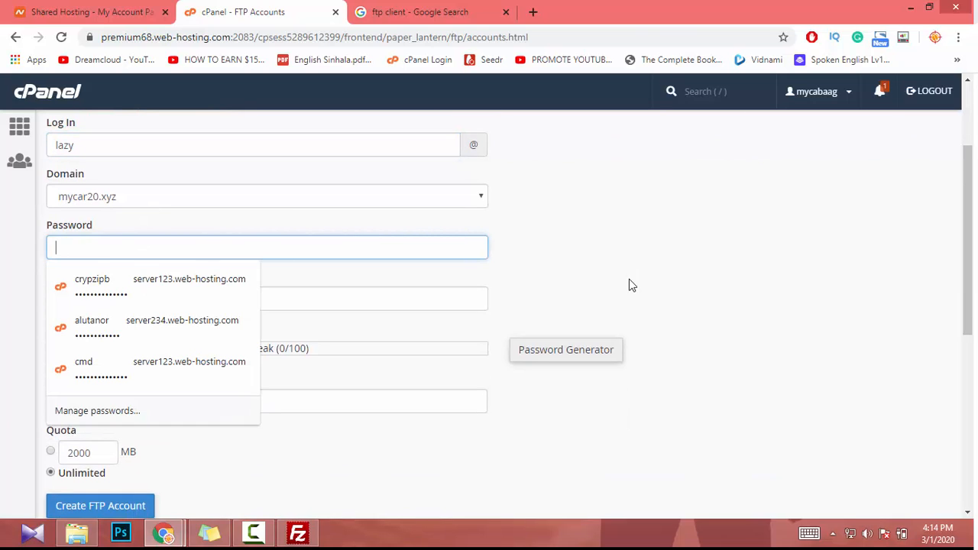
pyautogui.click(541, 348)
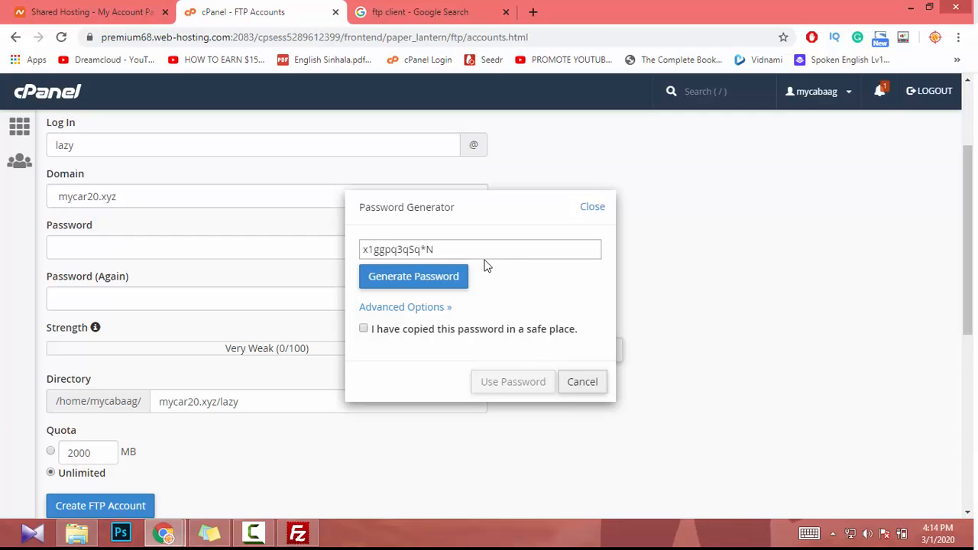
pyautogui.click(603, 214)
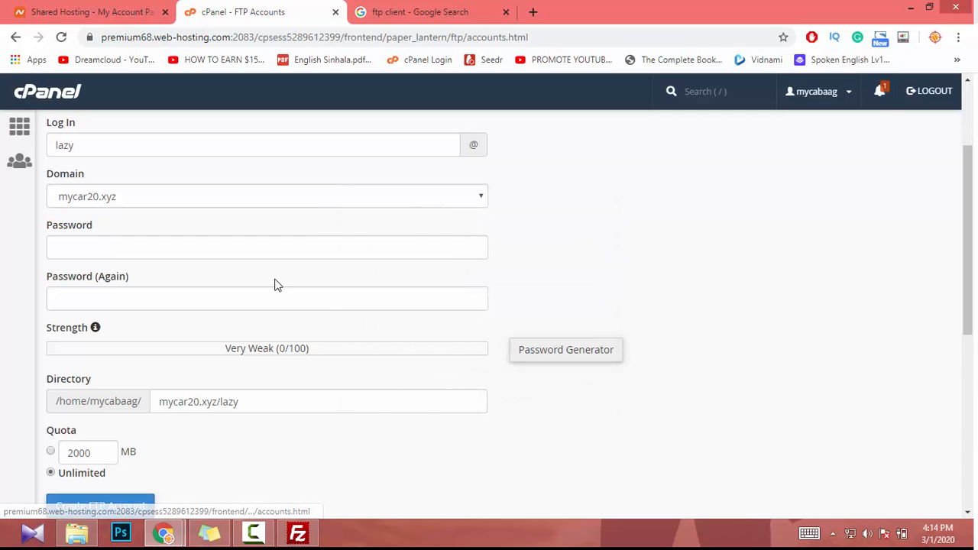
# Enter a strong password for the new FTP account and repeat it in the confirmation field.
pyautogui.scroll(1, 229, 298)
pyautogui.click(70, 315)
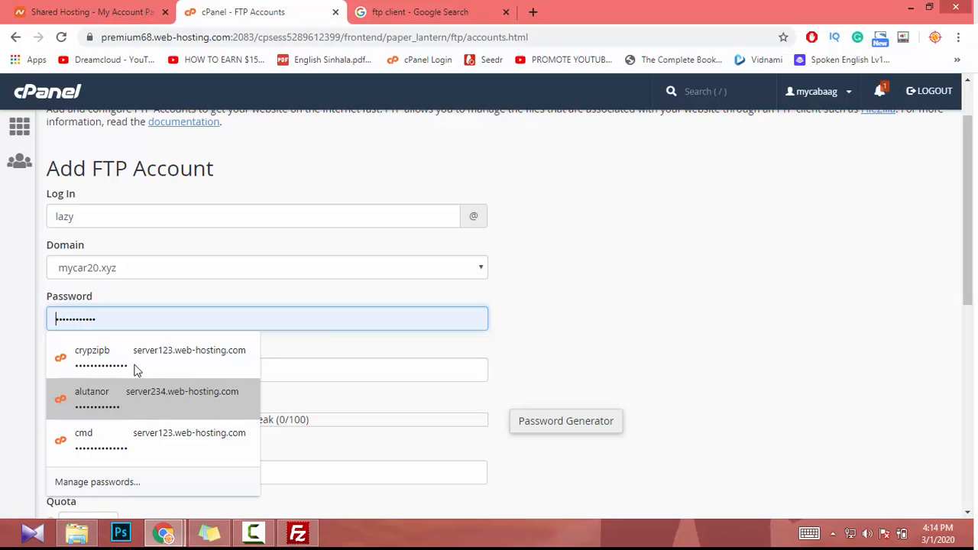
pyautogui.click(570, 304)
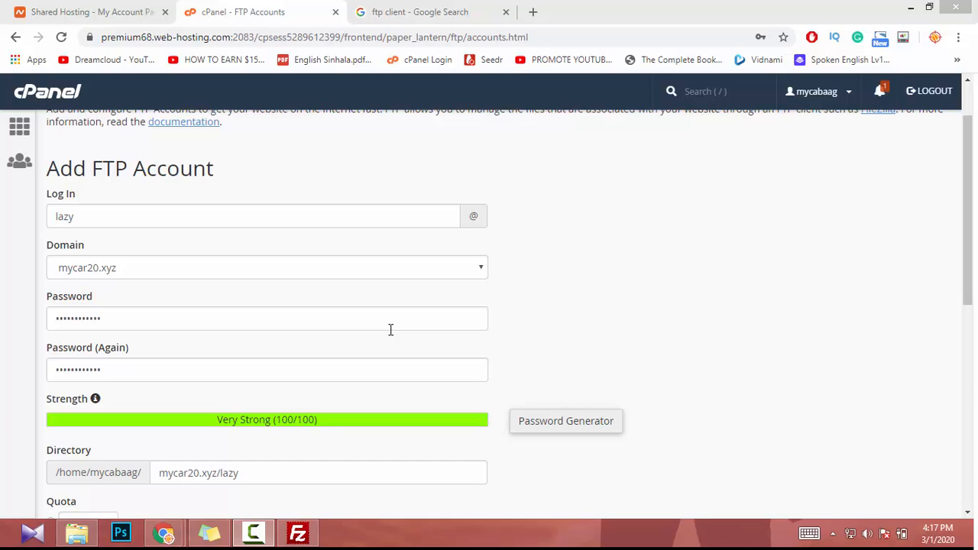
# Set the account's domain to lazyfullstackdeveloper.com and shorten its directory to lazyfullstackdeveloper.com/l.
pyautogui.click(89, 267)
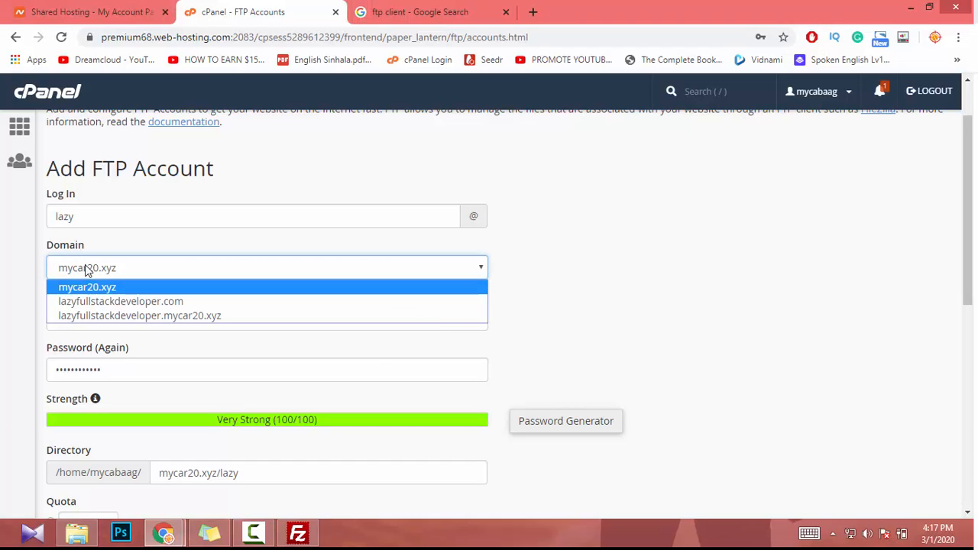
pyautogui.click(107, 304)
pyautogui.scroll(-2, 212, 302)
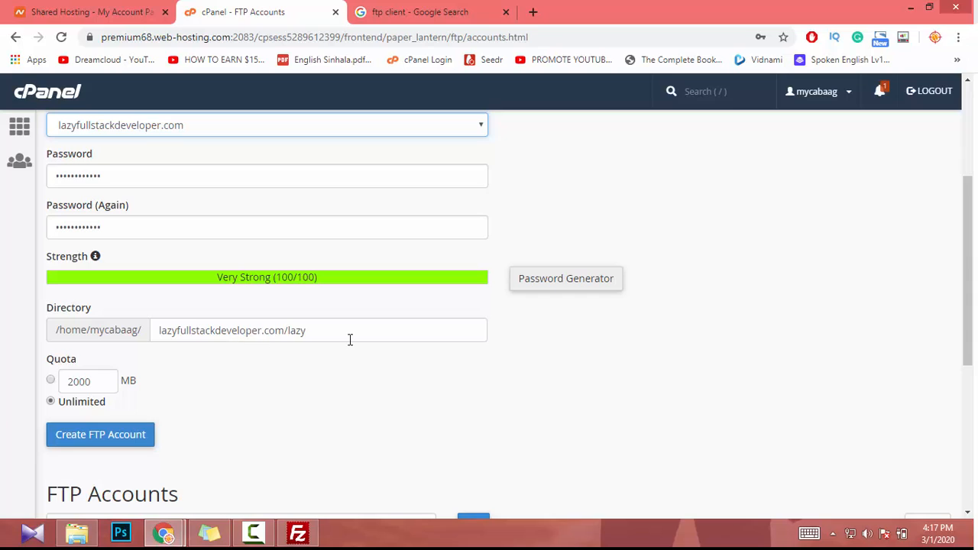
pyautogui.click(350, 340)
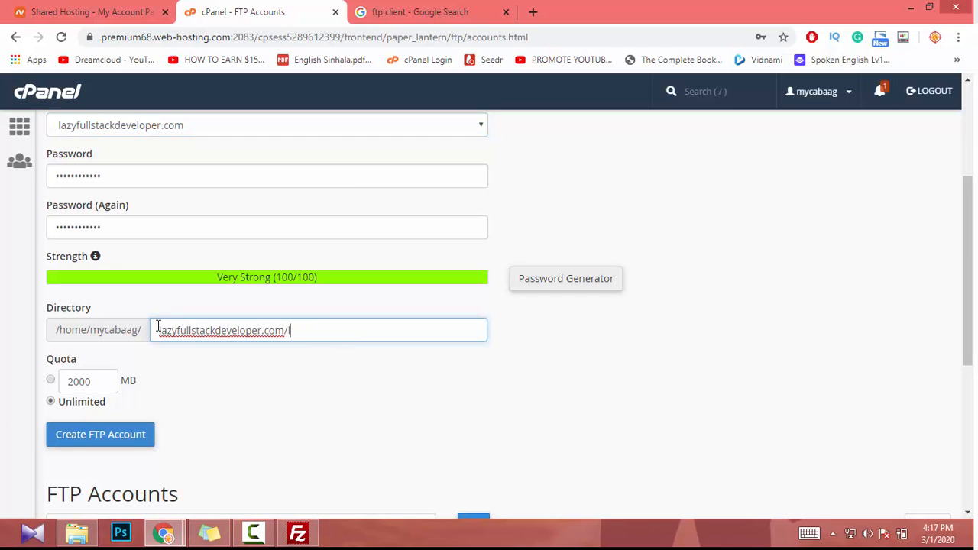
# Check the directory's home path prefix and the lists of existing FTP accounts.
pyautogui.click(105, 326)
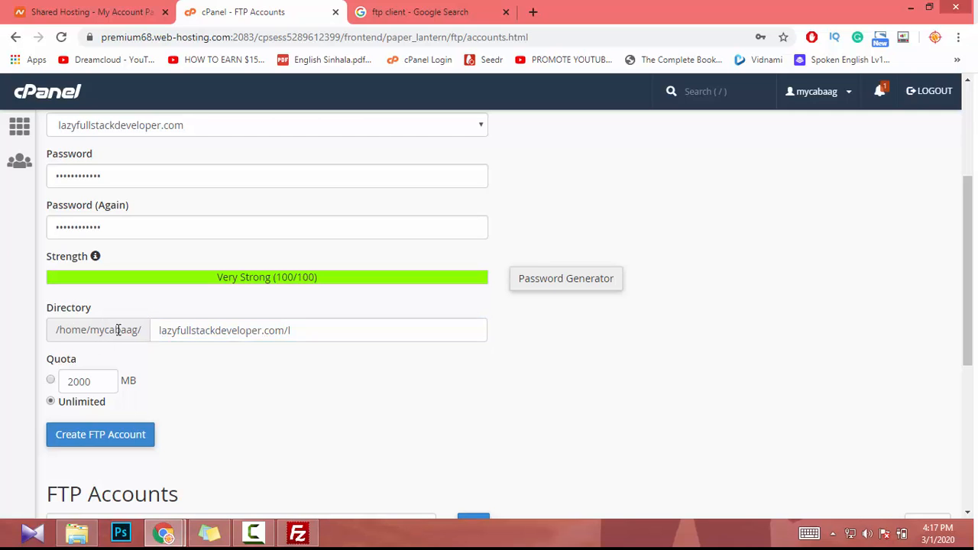
pyautogui.doubleClick(118, 330)
pyautogui.click(136, 333)
pyautogui.scroll(-4, 135, 332)
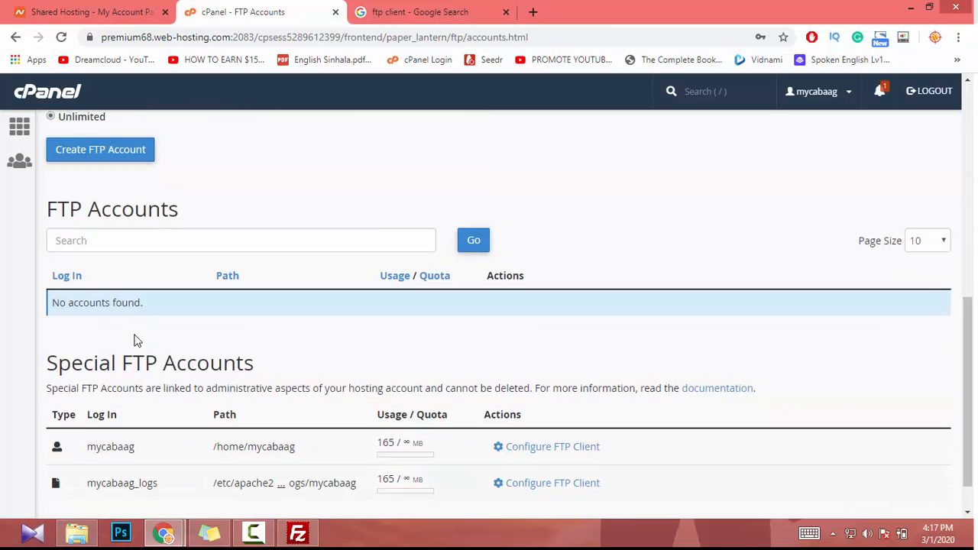
pyautogui.scroll(3, 135, 340)
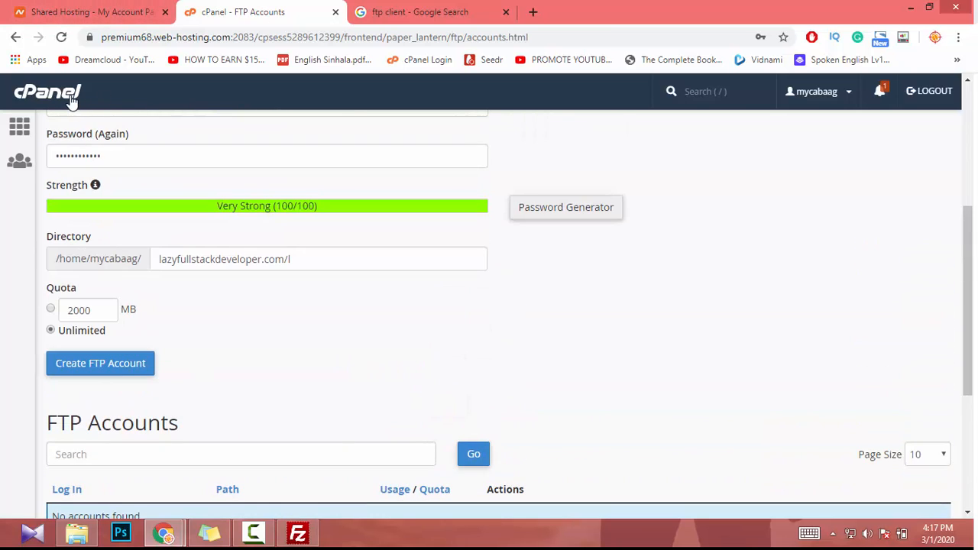
# Open the cPanel File Manager separately from the FTP form and show the contents of the public_html folder.
pyautogui.middleClick(20, 126)
pyautogui.click(390, 12)
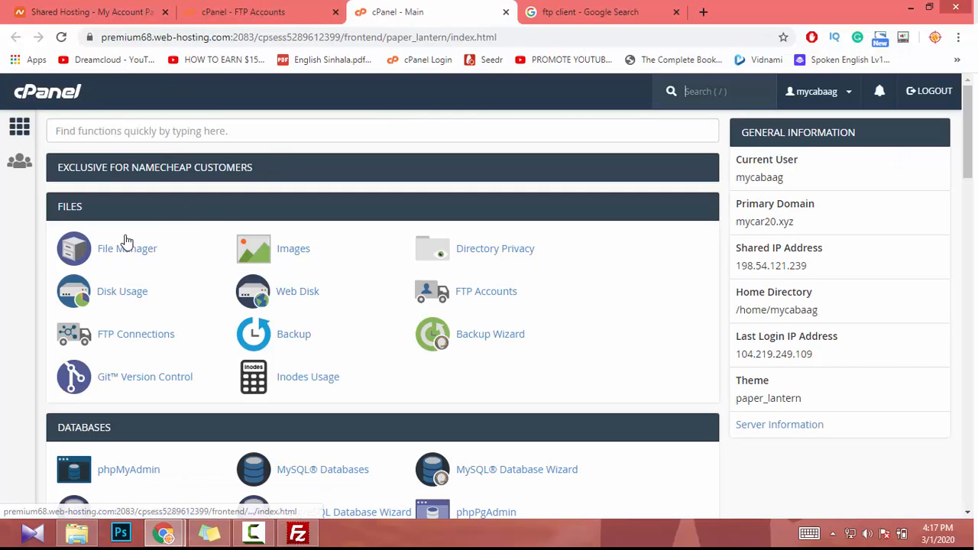
pyautogui.click(126, 256)
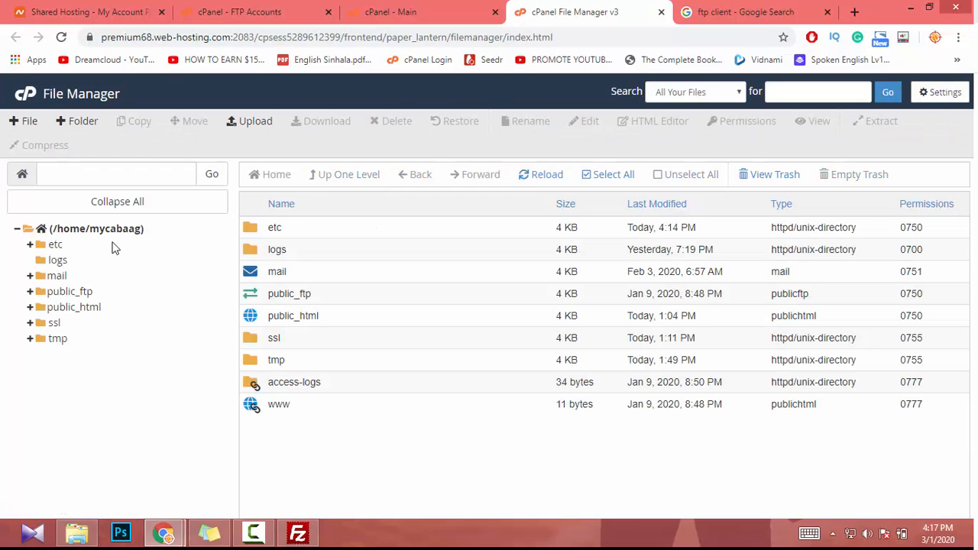
pyautogui.click(98, 230)
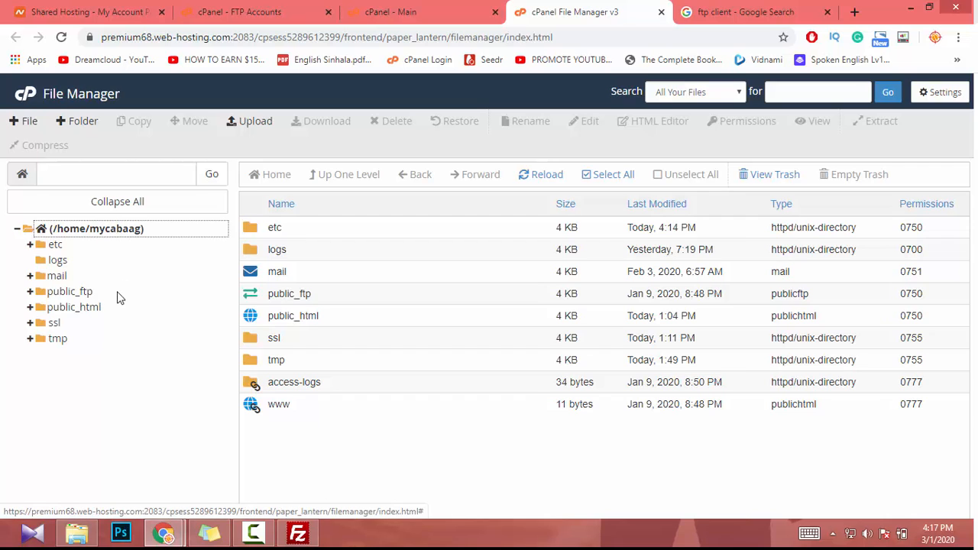
pyautogui.click(74, 307)
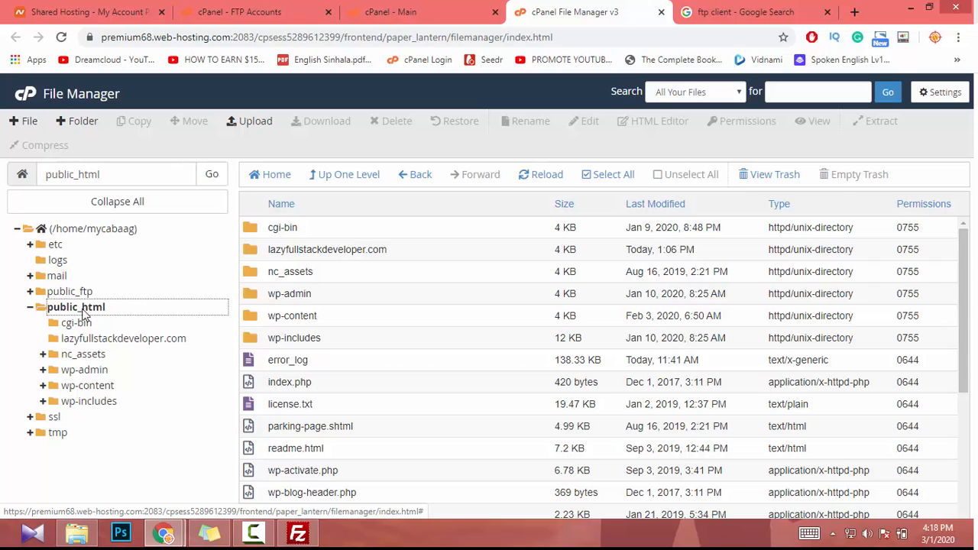
# Copy the folder path public_html from the File Manager and clear the path field.
pyautogui.click(141, 175)
pyautogui.hotkey('ctrl', 'a')
pyautogui.hotkey('ctrl', 'c')
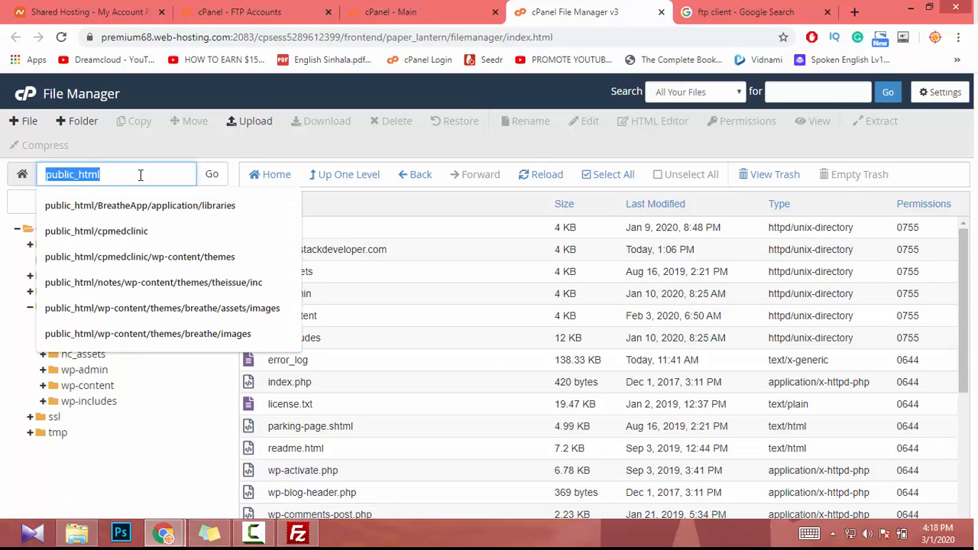
pyautogui.press('BackSpace')
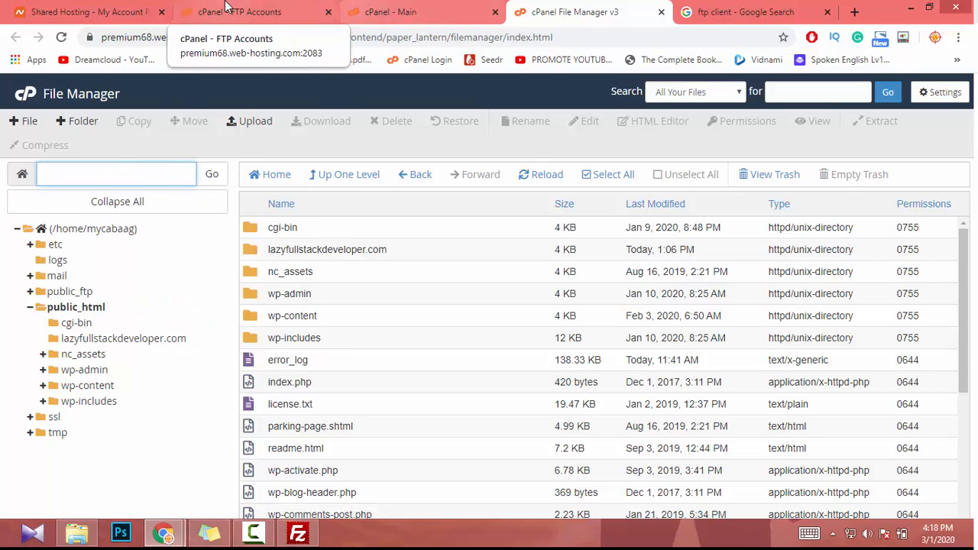
pyautogui.click(131, 174)
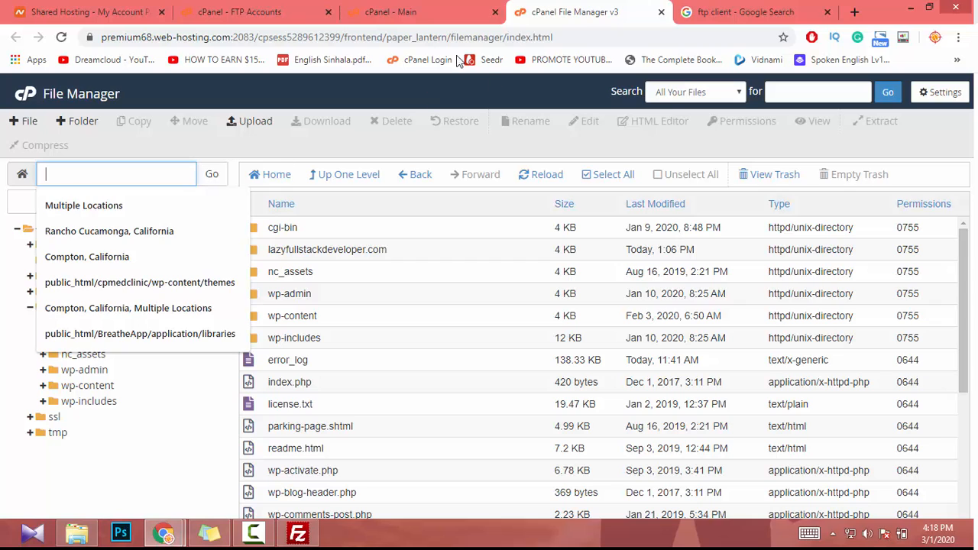
# Return to the FTP account form and set its directory to public_html/lazyfullstackdeveloper.com.
pyautogui.click(393, 10)
pyautogui.click(229, 10)
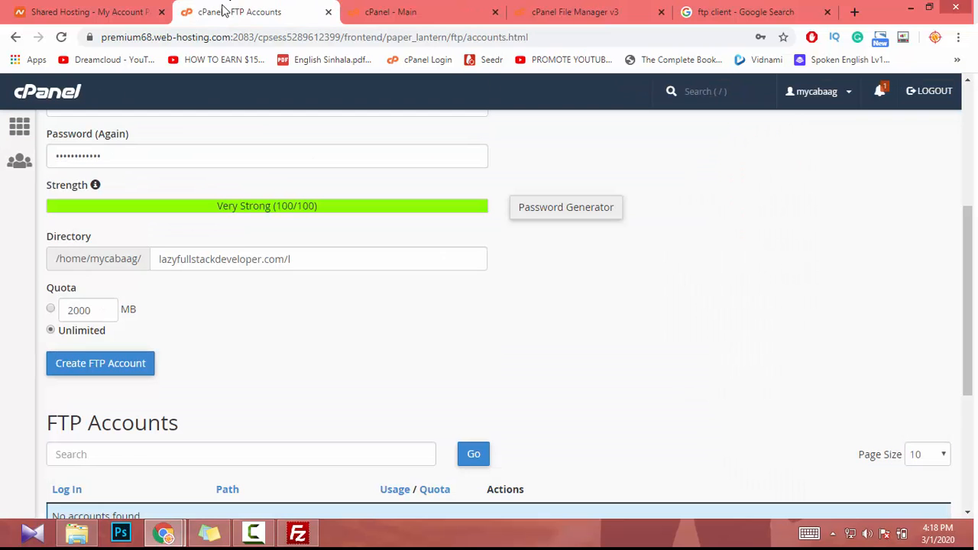
pyautogui.click(155, 260)
pyautogui.hotkey('ctrl', 'v')
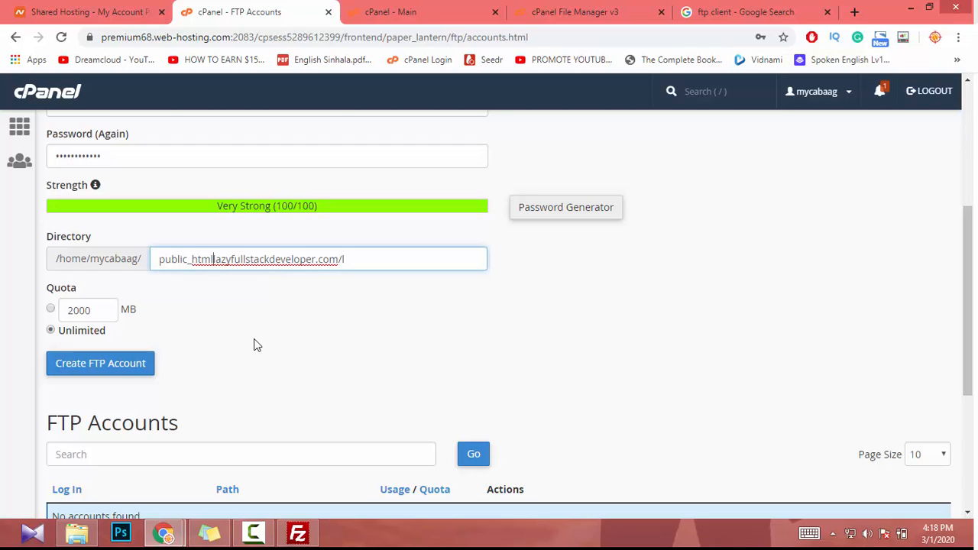
pyautogui.write('/')
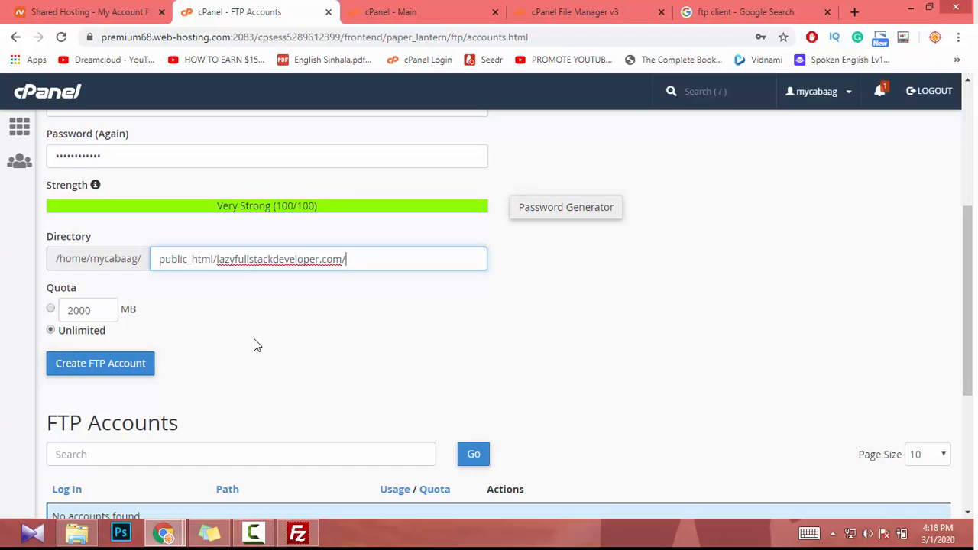
pyautogui.press('BackSpace')
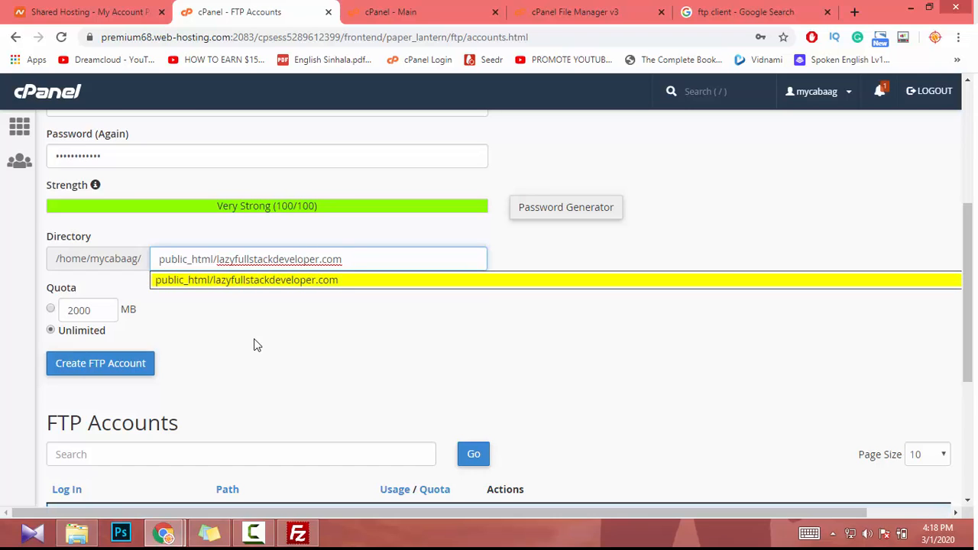
pyautogui.click(306, 280)
pyautogui.click(306, 289)
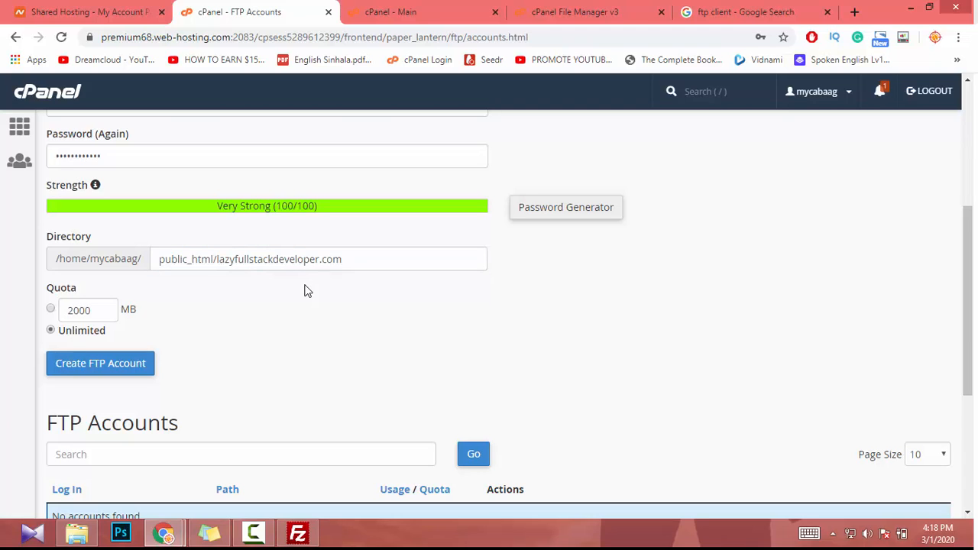
# Create the FTP account with the unlimited quota and show it in the FTP accounts list.
pyautogui.scroll(-1, 107, 321)
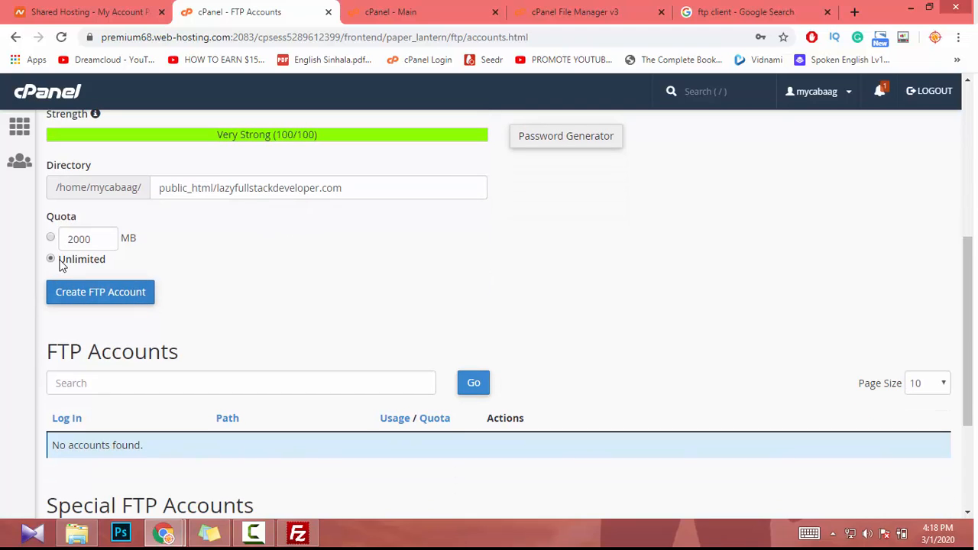
pyautogui.scroll(-2, 114, 262)
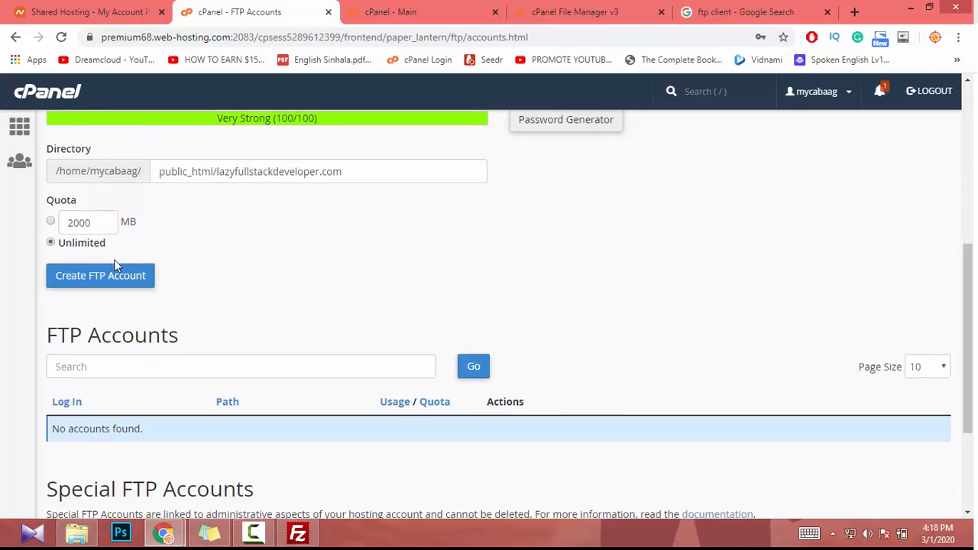
pyautogui.scroll(2, 107, 283)
pyautogui.click(86, 300)
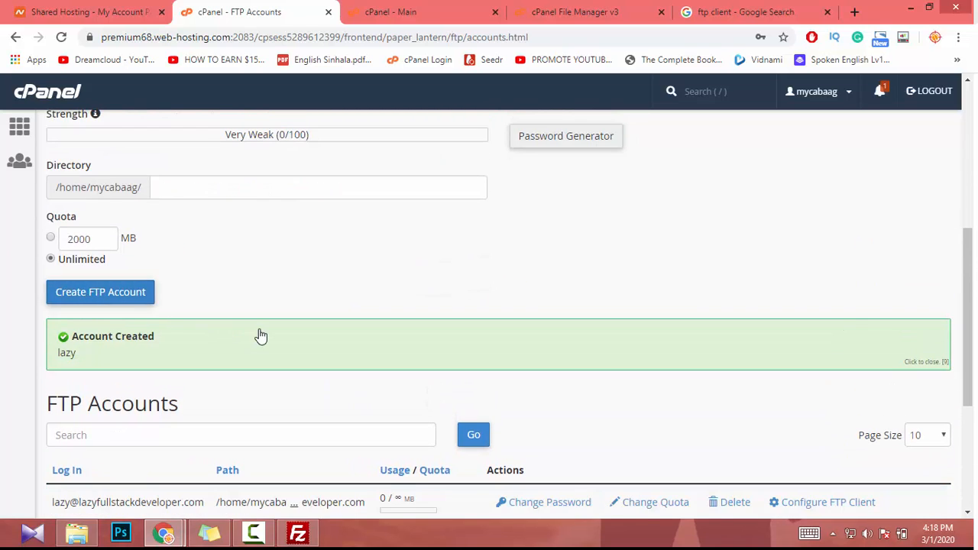
pyautogui.scroll(-3, 259, 336)
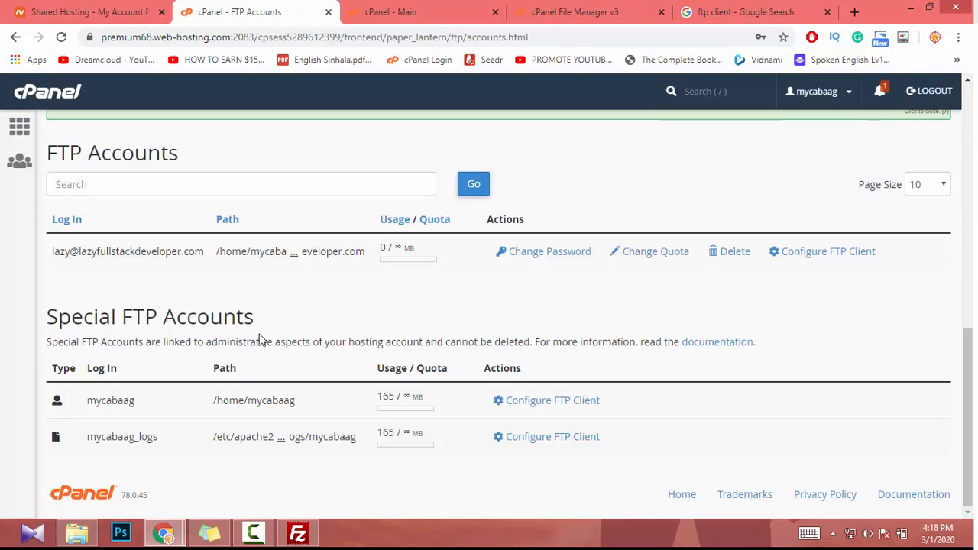
# Open the FTP client configuration details of the new account, showing its manual connection settings.
pyautogui.click(61, 37)
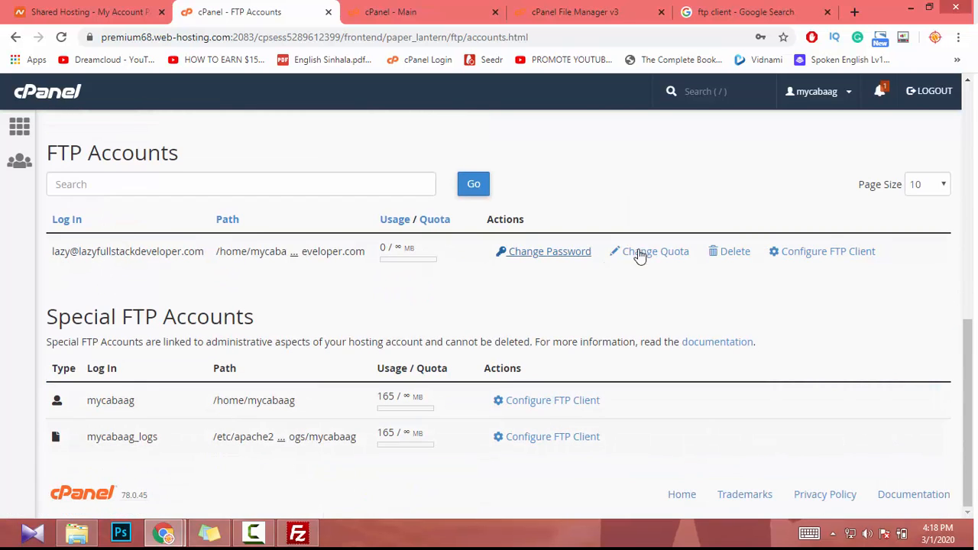
pyautogui.click(814, 254)
pyautogui.scroll(-2, 294, 321)
pyautogui.scroll(1, 290, 318)
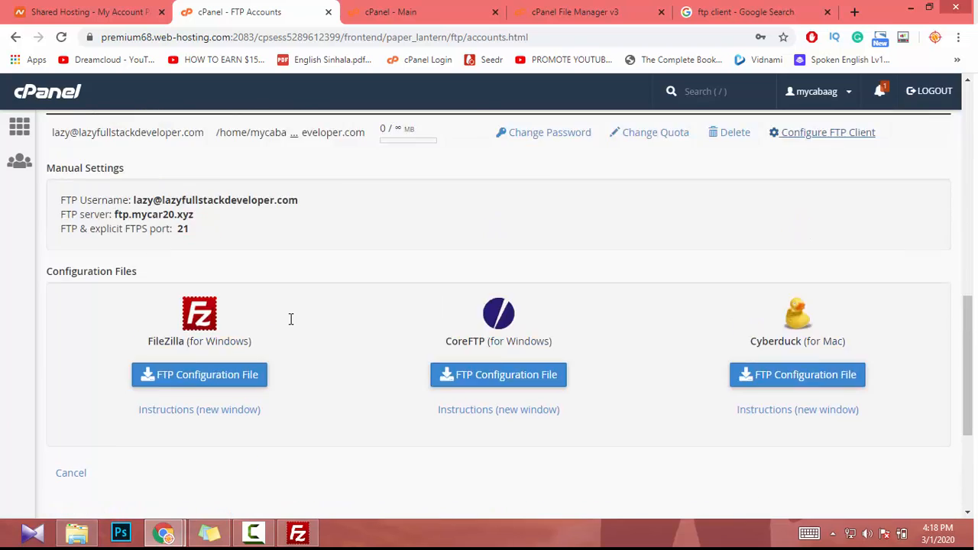
pyautogui.scroll(1, 290, 319)
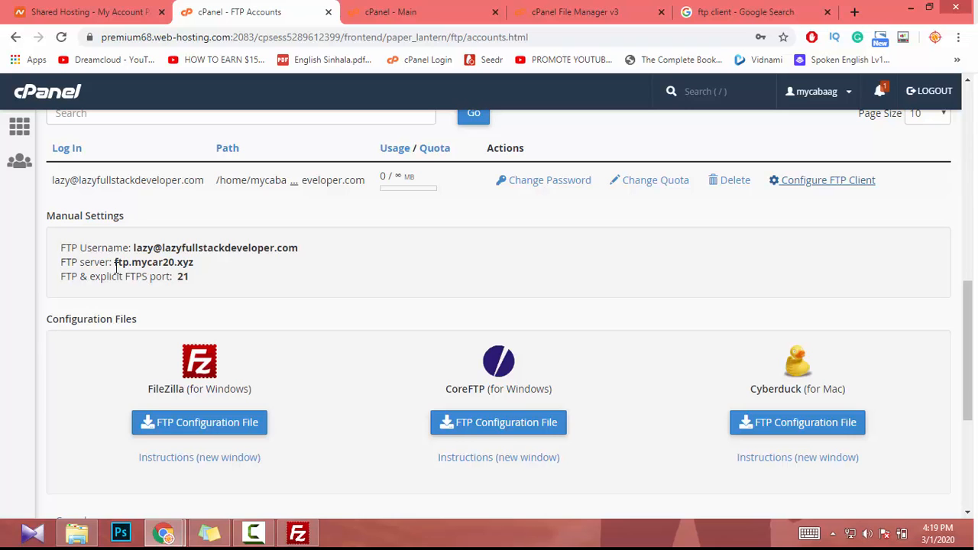
# Switch to FileZilla and fill its username field with the FTP username copied from the account's manual settings.
pyautogui.click(299, 534)
pyautogui.moveTo(487, 8); pyautogui.dragTo(668, 165)
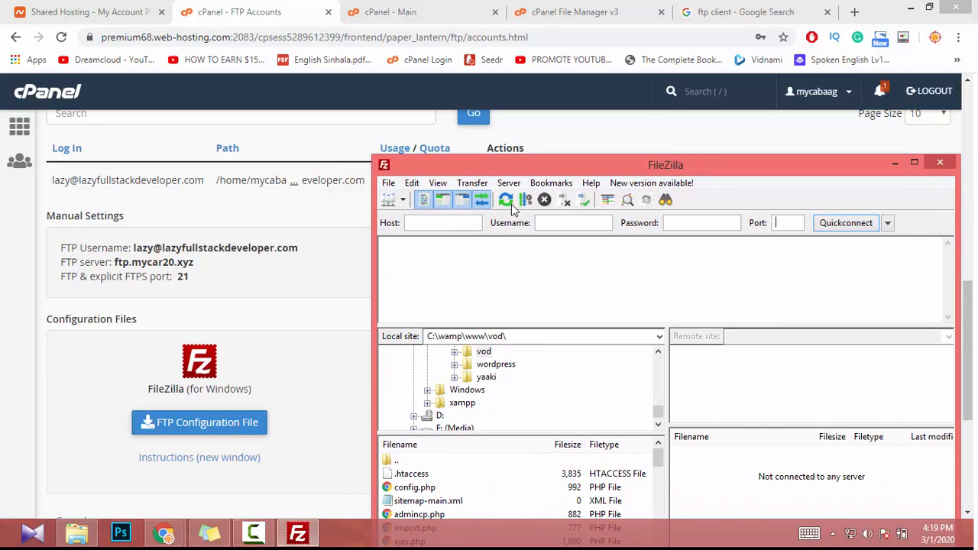
pyautogui.click(342, 253)
pyautogui.moveTo(299, 249); pyautogui.dragTo(135, 249)
pyautogui.moveTo(140, 249); pyautogui.dragTo(133, 249)
pyautogui.hotkey('ctrl', 'c')
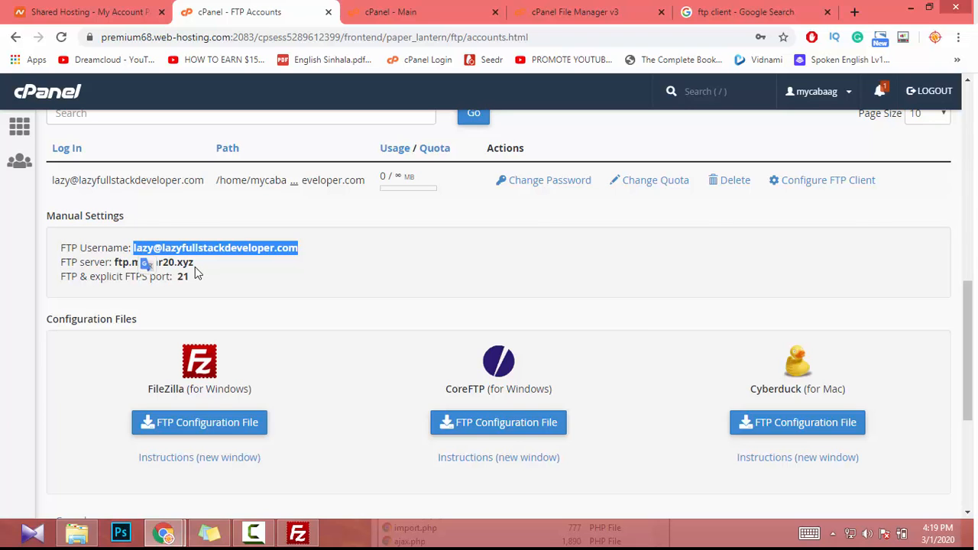
pyautogui.click(298, 533)
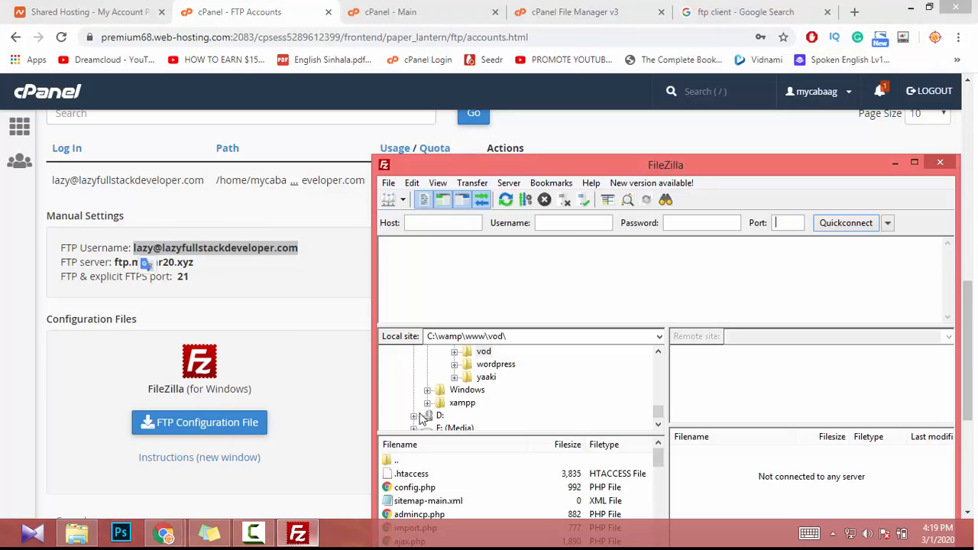
pyautogui.click(555, 220)
pyautogui.hotkey('ctrl', 'v')
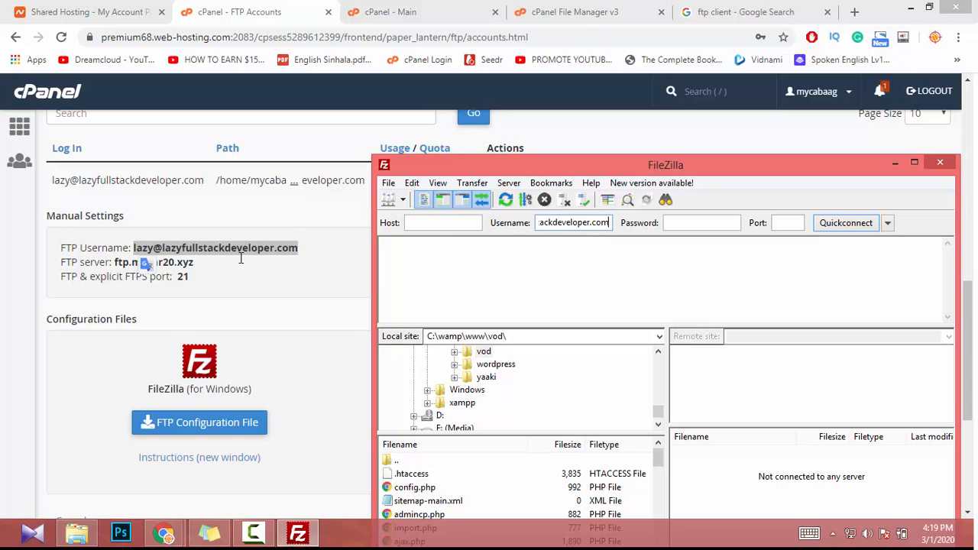
# Copy the FTP server name from the cPanel manual settings and set the FileZilla host to ftp.mycar20.xyz.
pyautogui.click(185, 243)
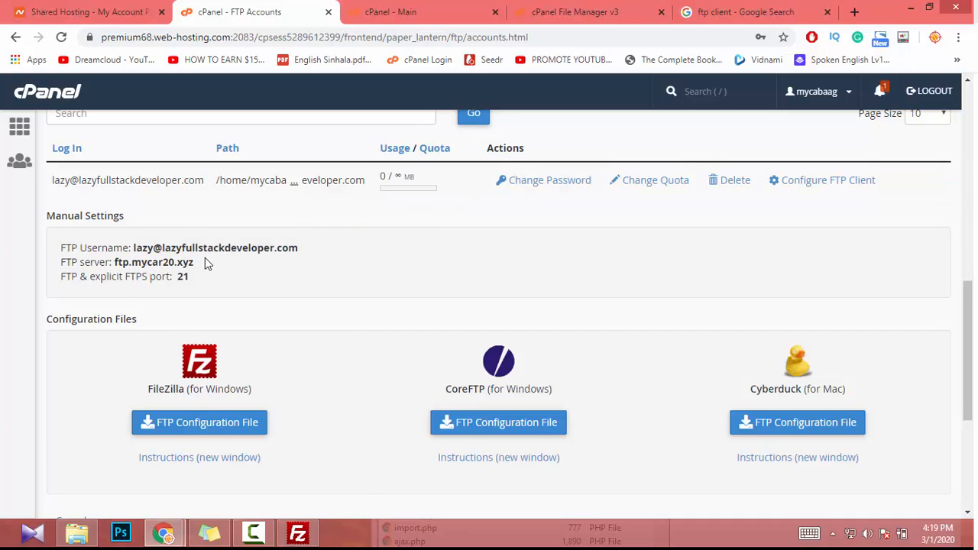
pyautogui.moveTo(203, 262); pyautogui.dragTo(131, 274)
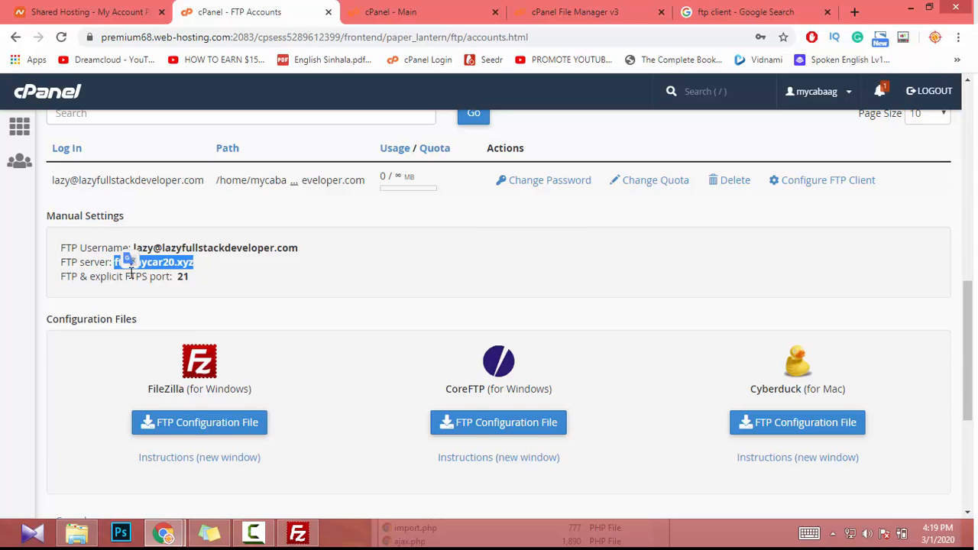
pyautogui.click(297, 535)
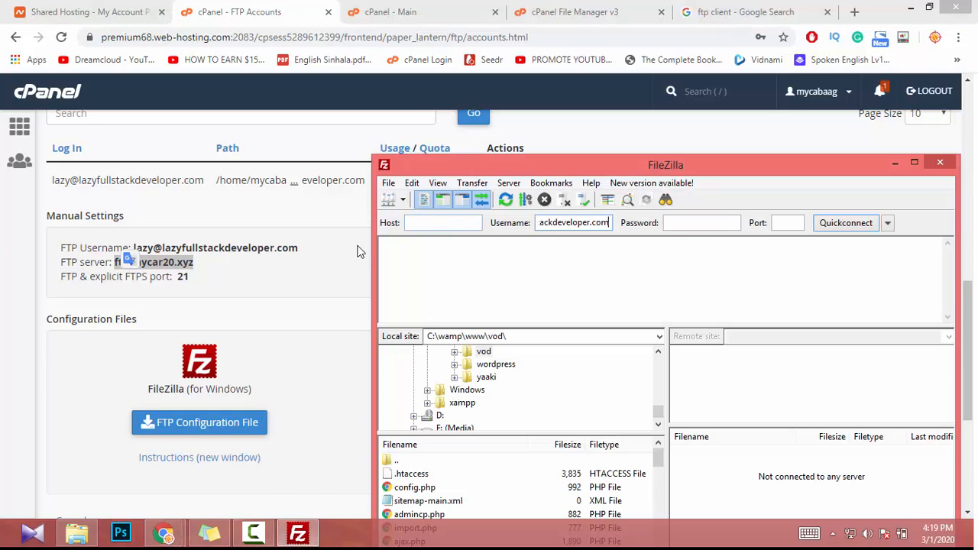
pyautogui.click(454, 223)
pyautogui.write('ftp.mycar20.xyz')
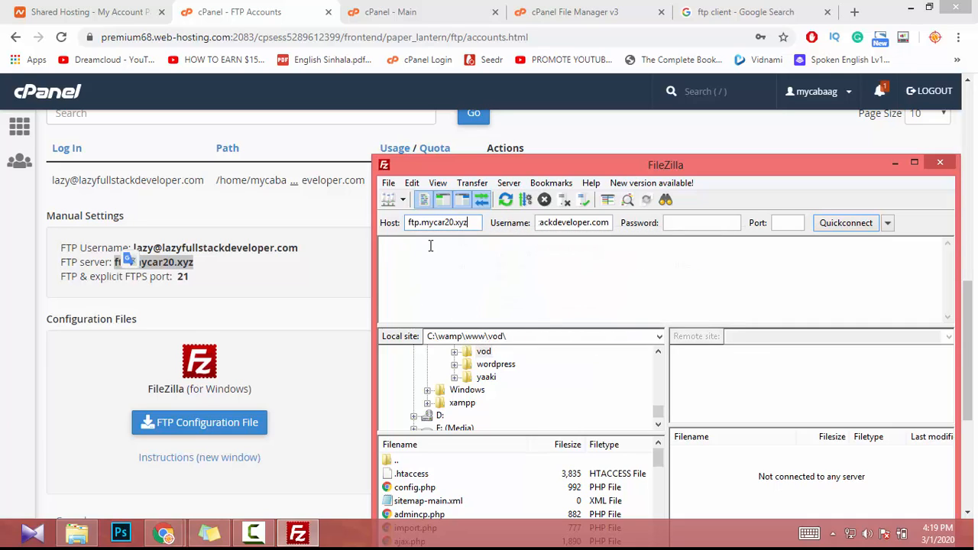
# Copy the FTP port number from the cPanel manual settings and set the FileZilla port to 21.
pyautogui.click(236, 277)
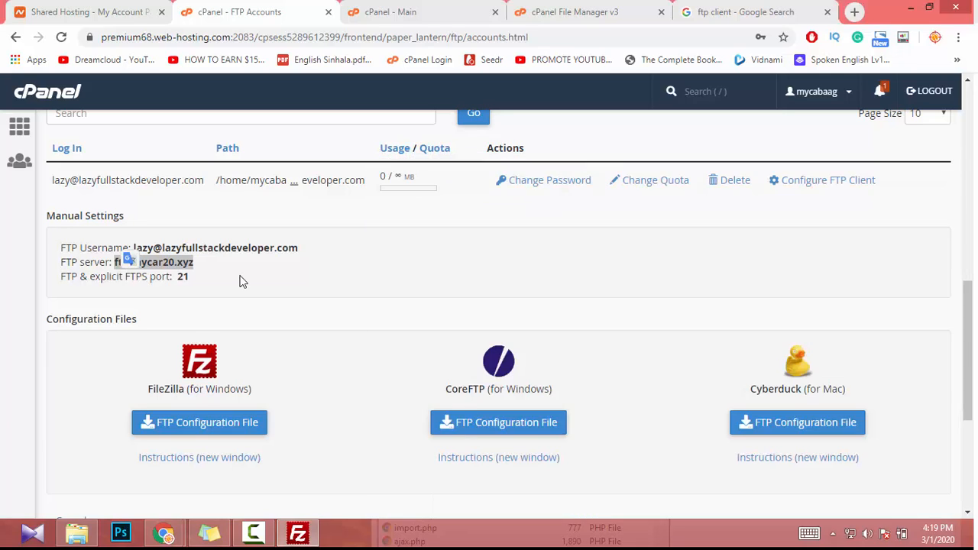
pyautogui.moveTo(193, 282); pyautogui.dragTo(175, 281)
pyautogui.hotkey('ctrl', 'c')
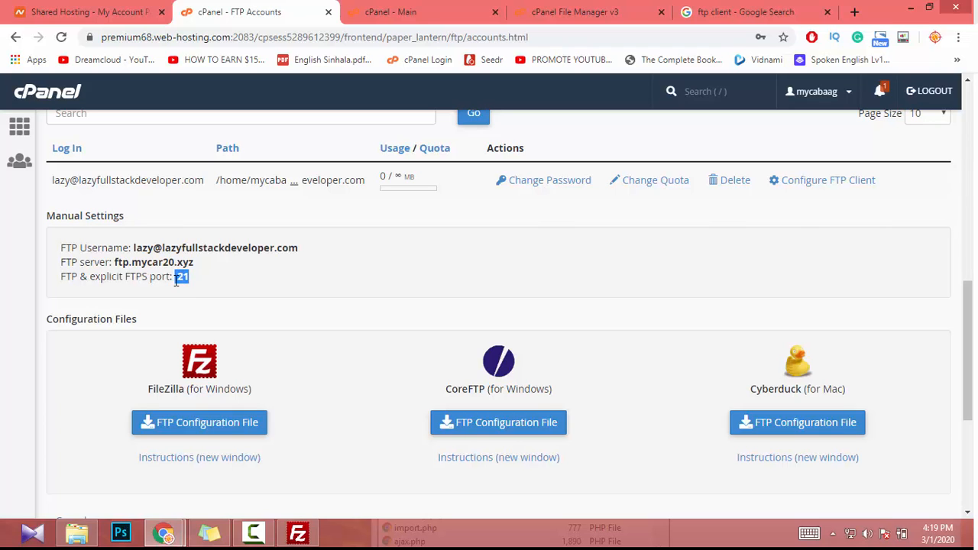
pyautogui.click(297, 532)
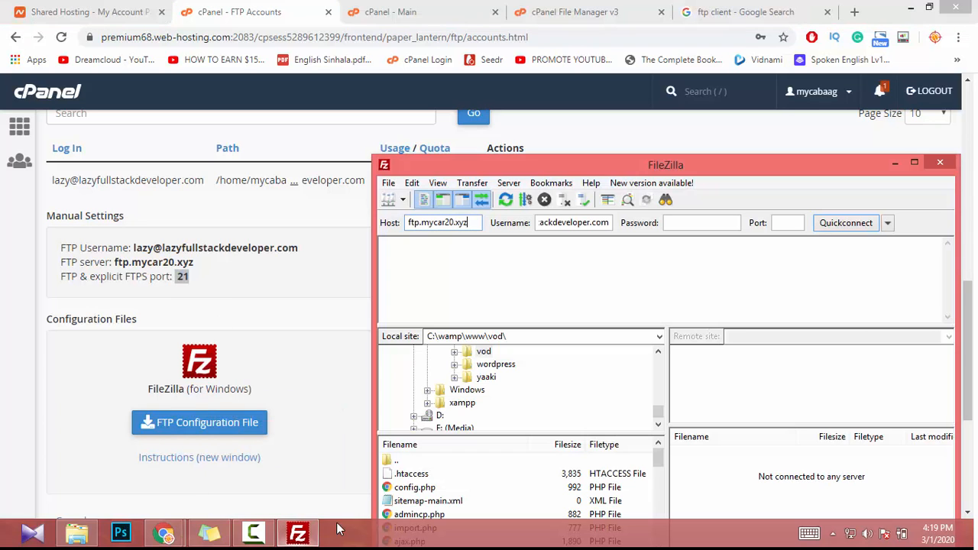
pyautogui.click(788, 228)
pyautogui.hotkey('ctrl', 'v')
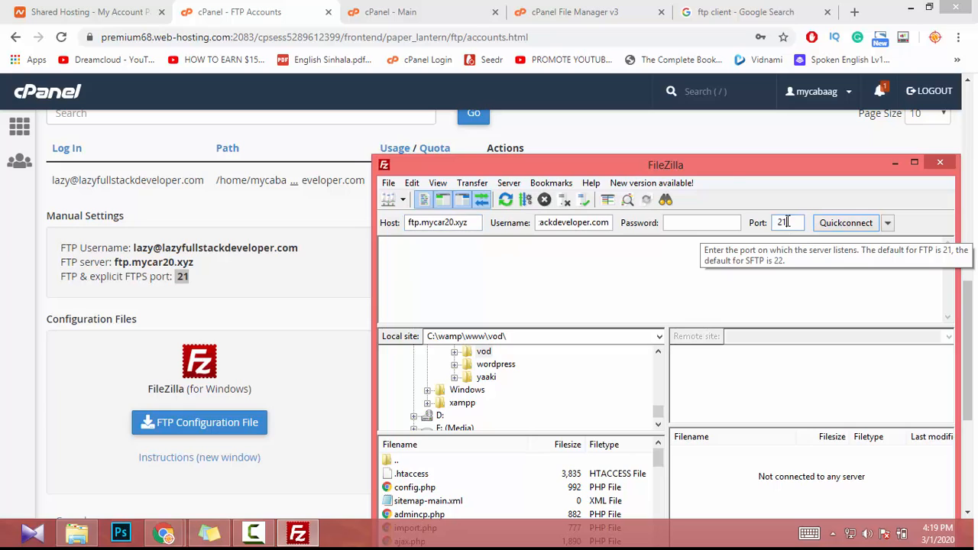
# Enter the FTP account password in the FileZilla connection settings.
pyautogui.moveTo(668, 171); pyautogui.dragTo(424, 96)
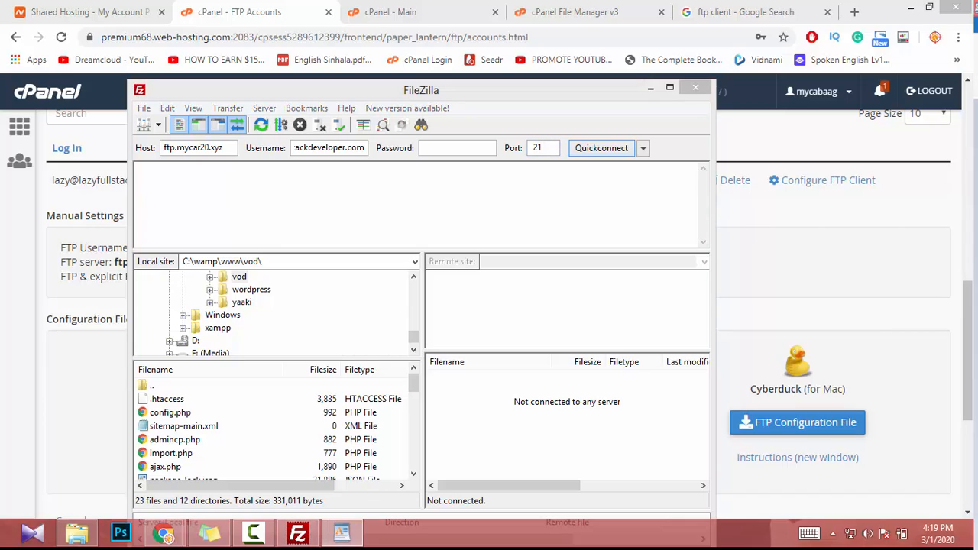
pyautogui.click(454, 147)
pyautogui.hotkey('ctrl', 'v')
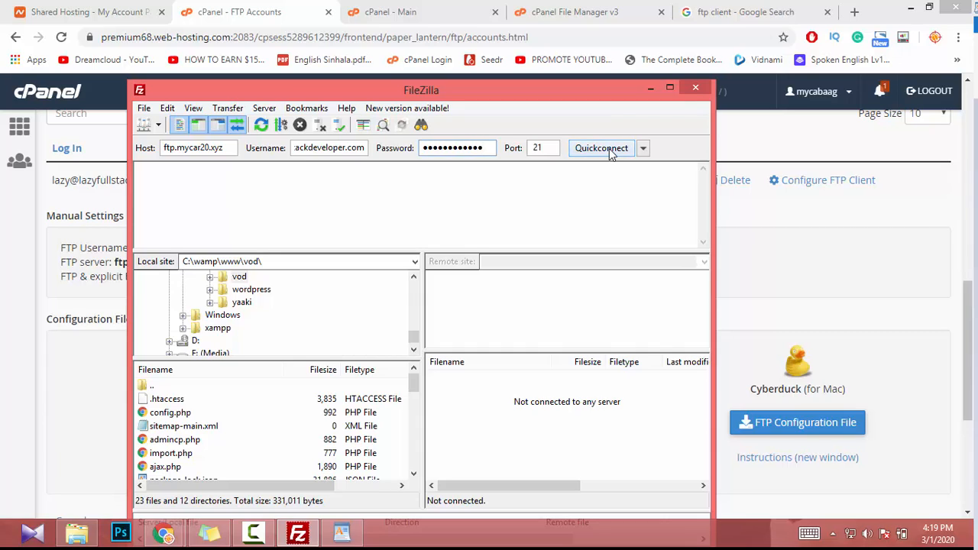
# Try to connect to the FTP server ftp.mycar20.xyz and cancel the pending connection attempt.
pyautogui.click(601, 148)
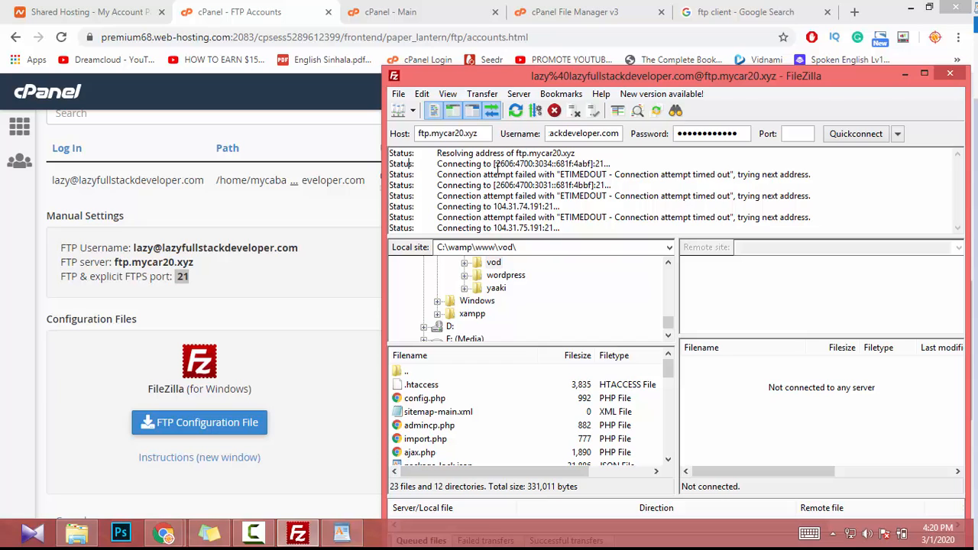
pyautogui.moveTo(679, 76); pyautogui.dragTo(481, 70)
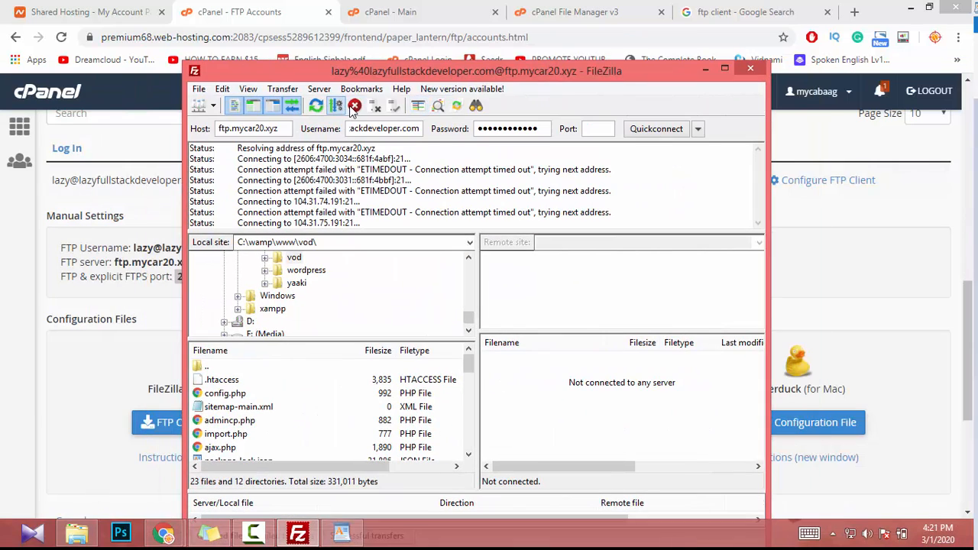
pyautogui.click(355, 106)
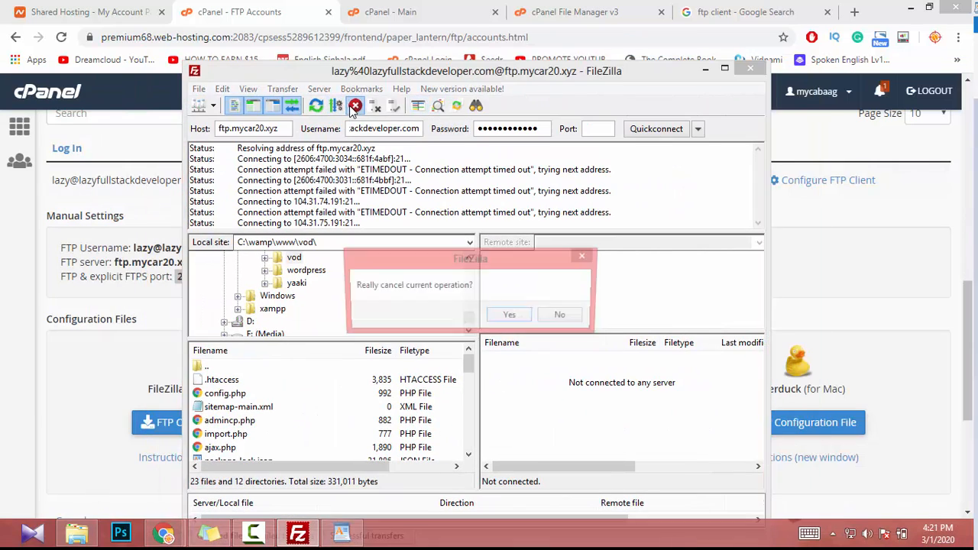
pyautogui.click(511, 323)
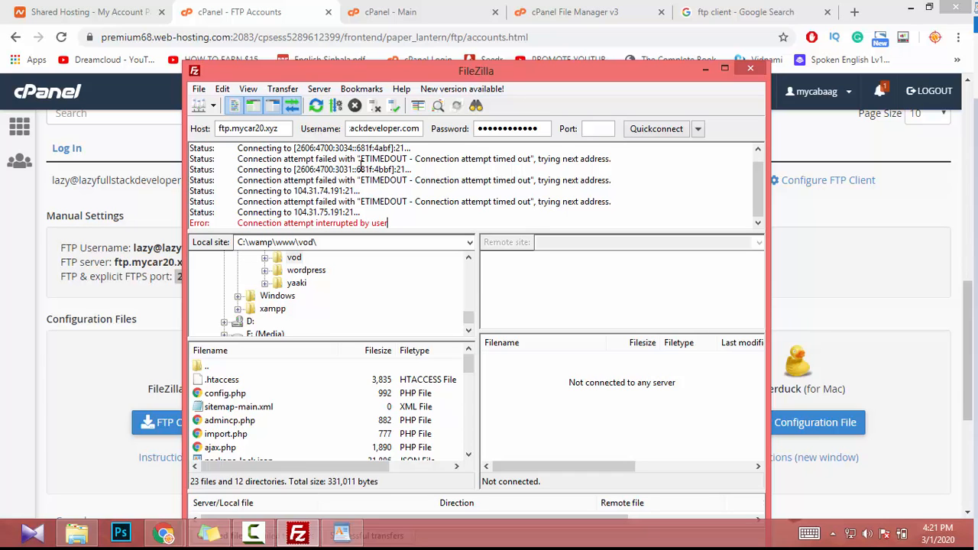
pyautogui.moveTo(365, 67); pyautogui.dragTo(573, 138)
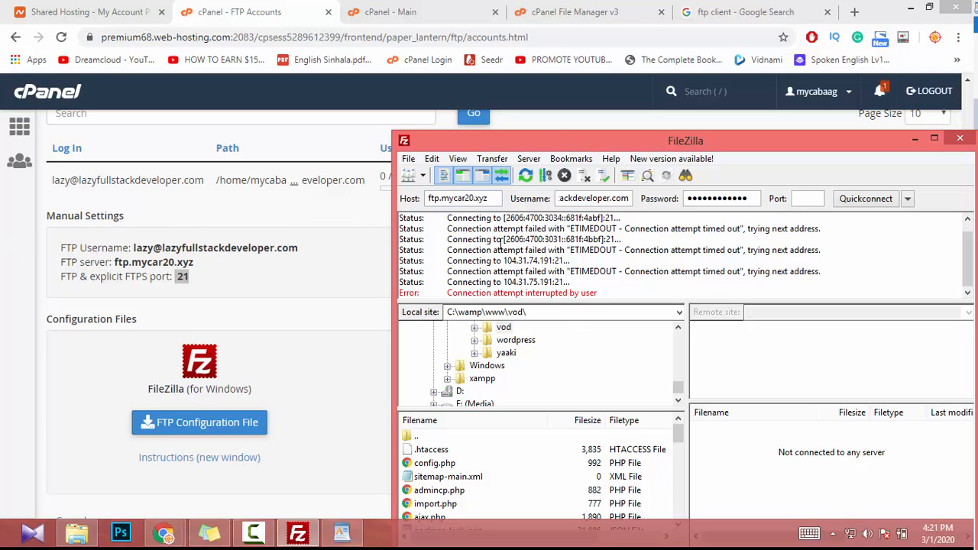
# Copy the shared IP address from the cPanel main page and replace the FileZilla host with 198.54.121.239.
pyautogui.click(569, 11)
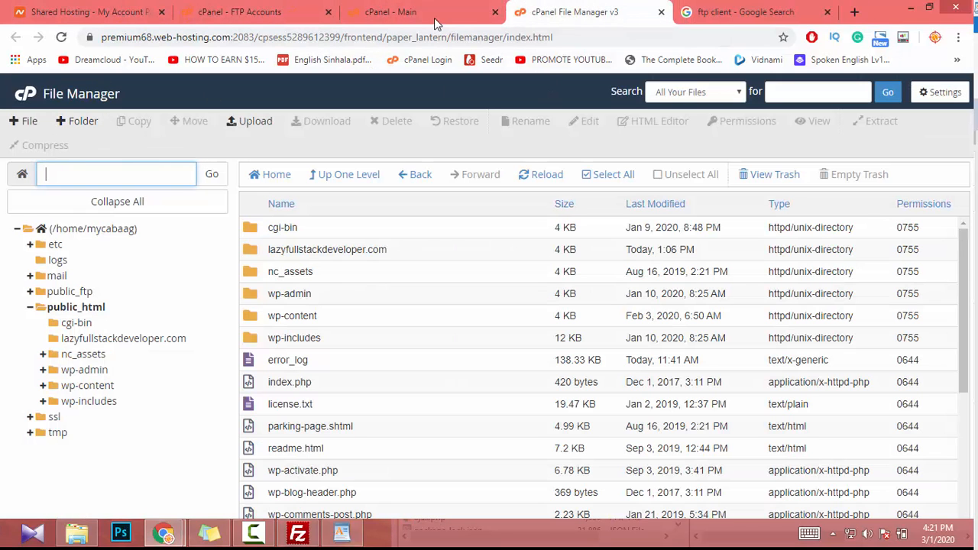
pyautogui.click(73, 90)
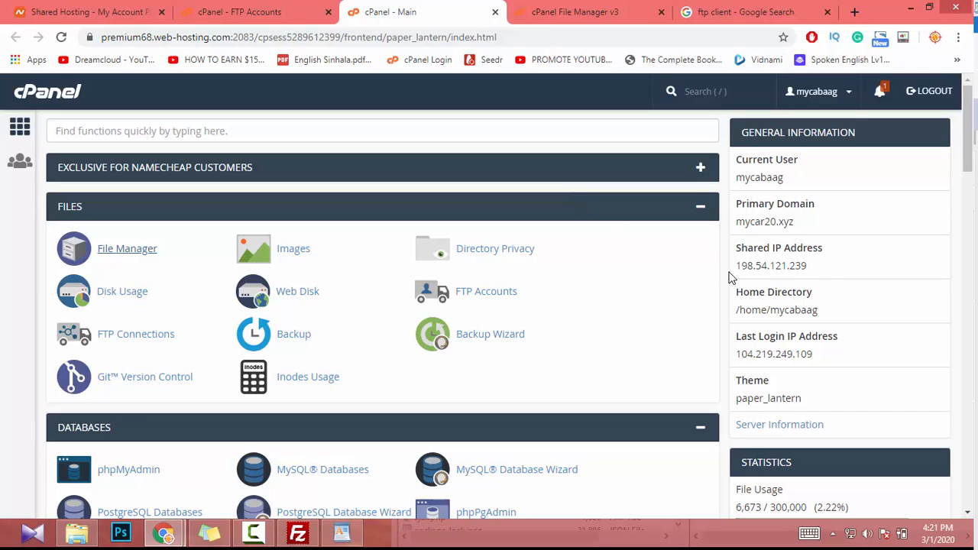
pyautogui.moveTo(806, 268); pyautogui.dragTo(739, 272)
pyautogui.hotkey('ctrl', 'c')
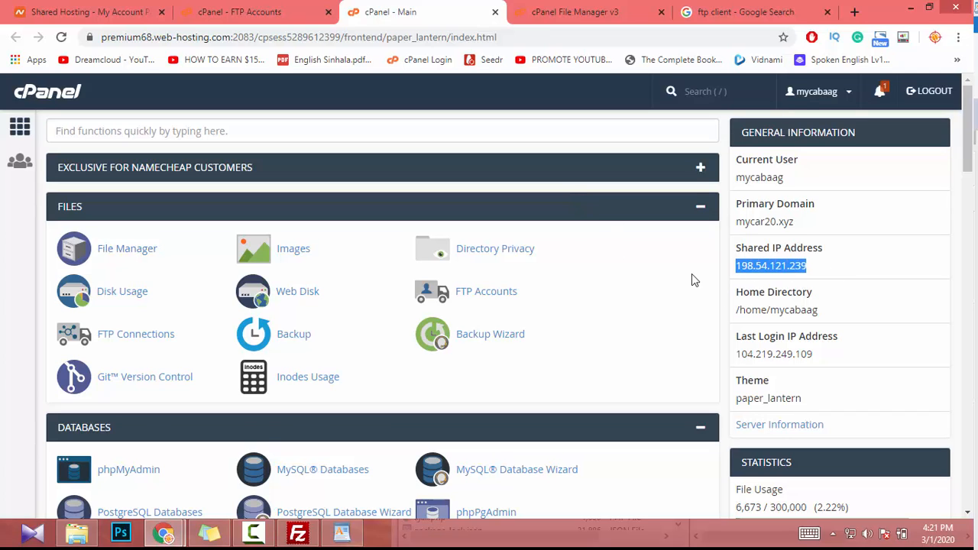
pyautogui.click(299, 533)
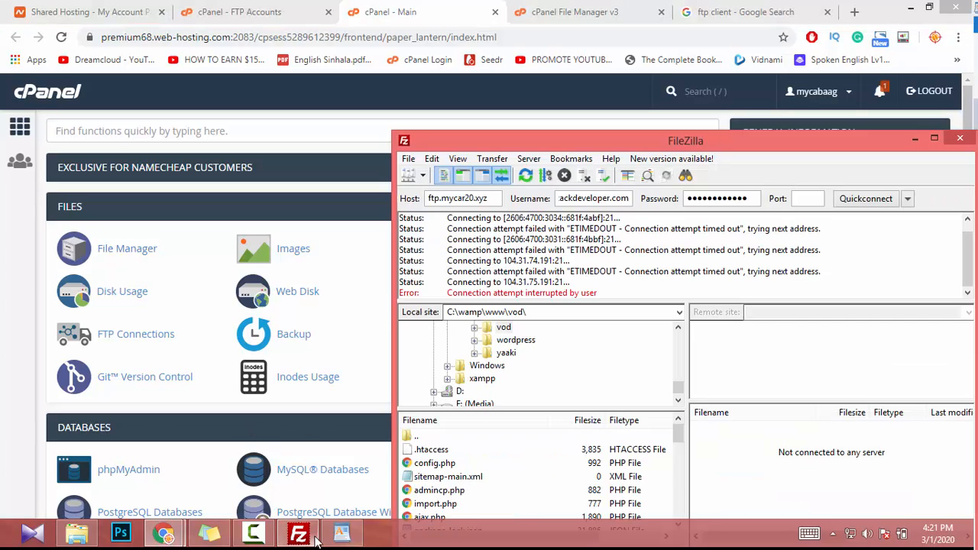
pyautogui.doubleClick(471, 198)
pyautogui.hotkey('ctrl', 'v')
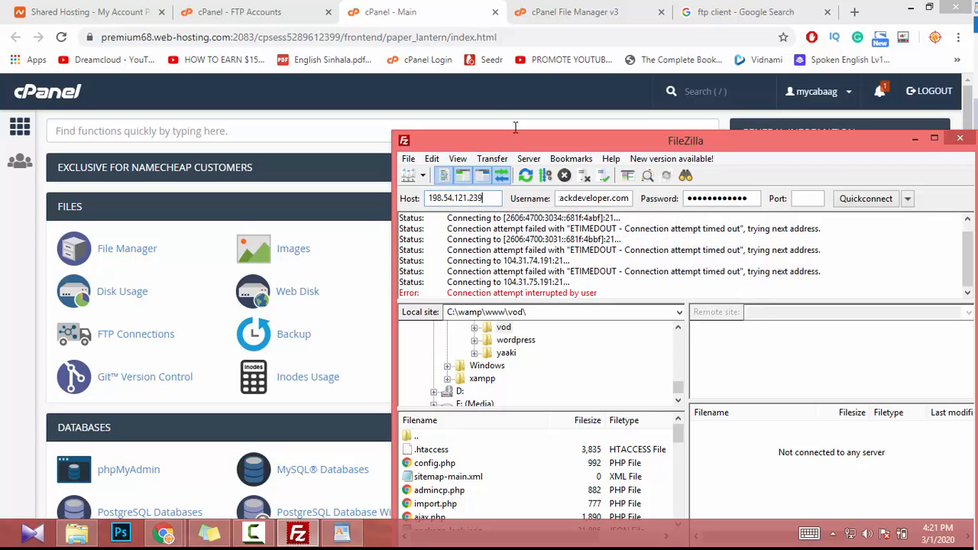
# Set the port to 21, connect to the server and accept its unknown certificate.
pyautogui.moveTo(516, 145); pyautogui.dragTo(224, 84)
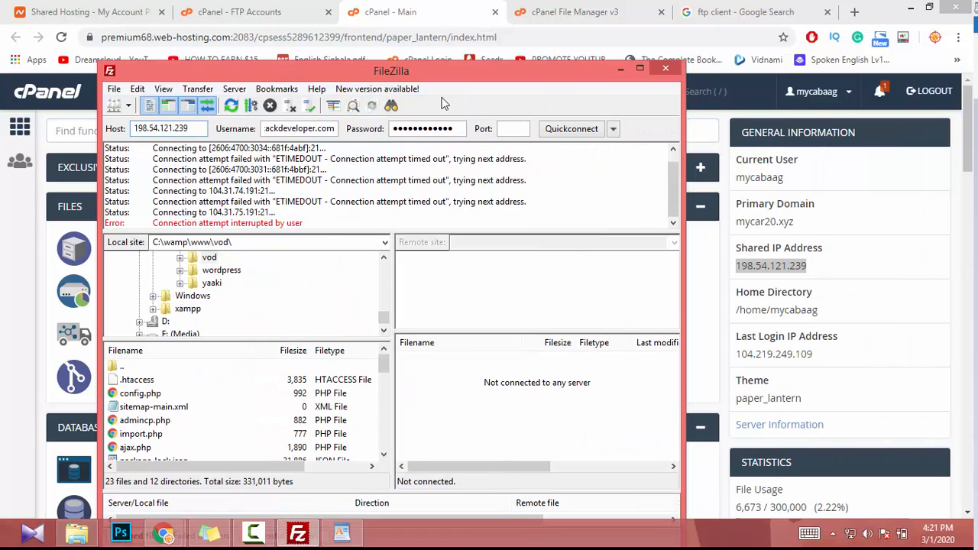
pyautogui.click(525, 130)
pyautogui.write('2')
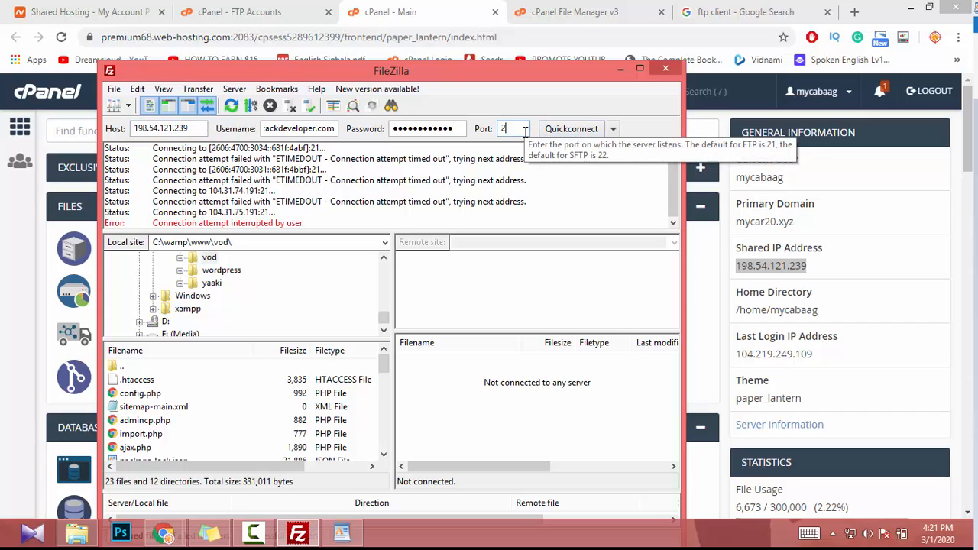
pyautogui.write('1')
pyautogui.click(578, 132)
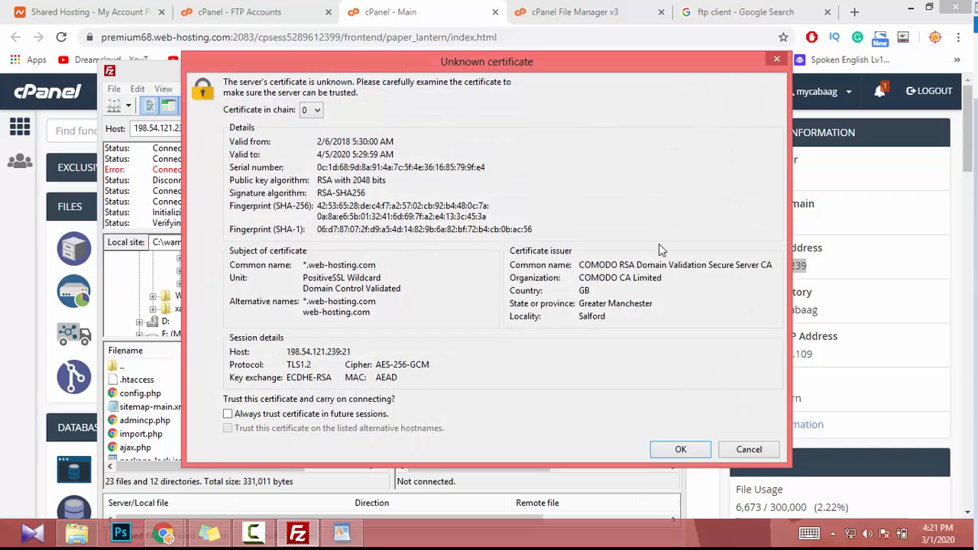
pyautogui.click(679, 448)
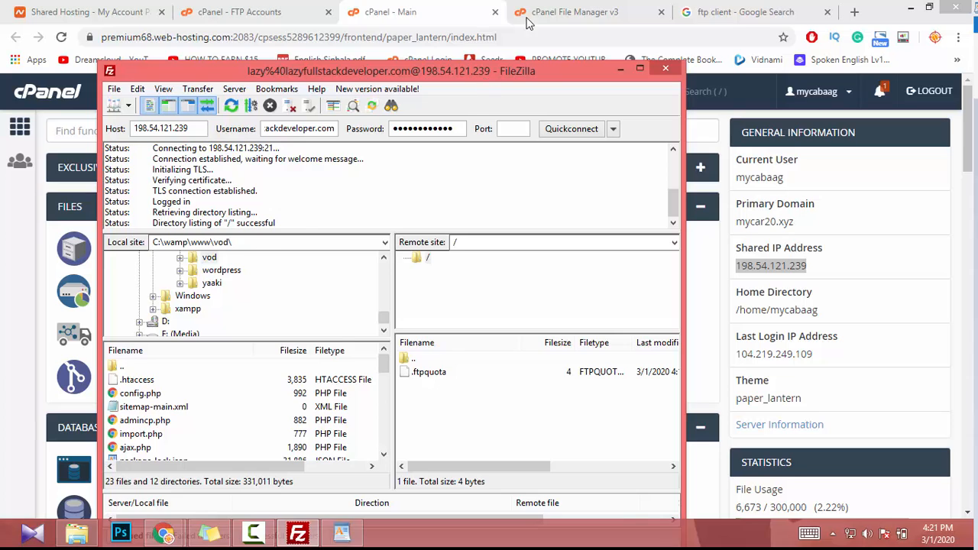
pyautogui.moveTo(483, 74); pyautogui.dragTo(554, 60)
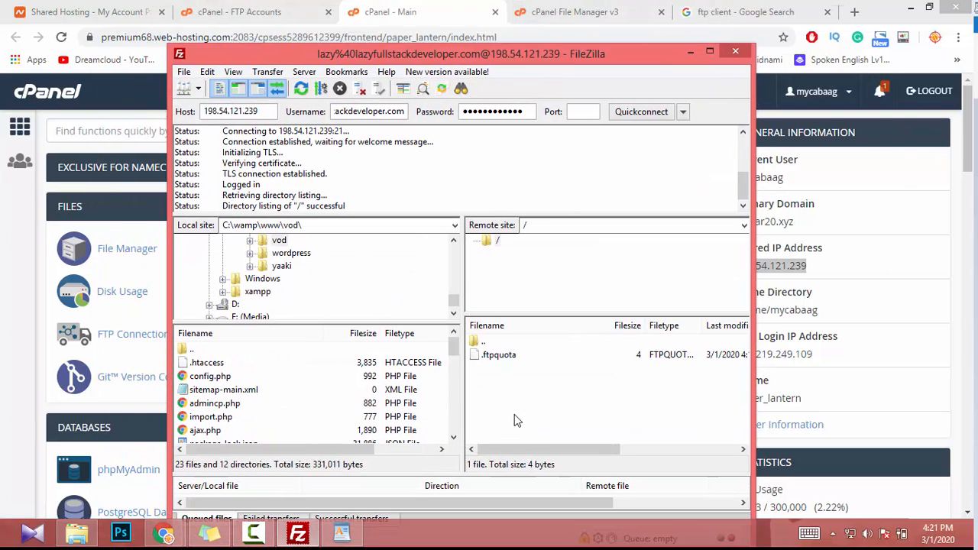
pyautogui.rightClick(514, 400)
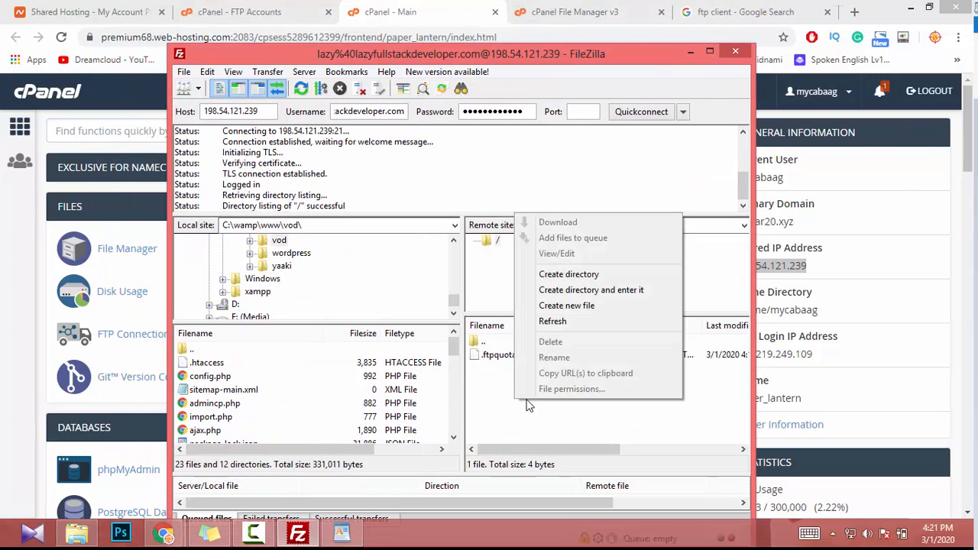
pyautogui.click(570, 308)
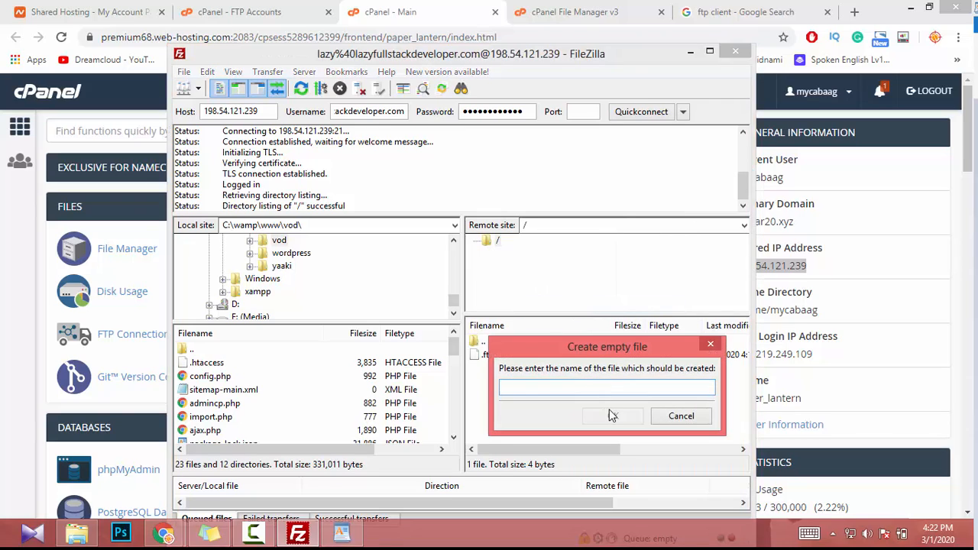
pyautogui.write('index.')
pyautogui.click(685, 413)
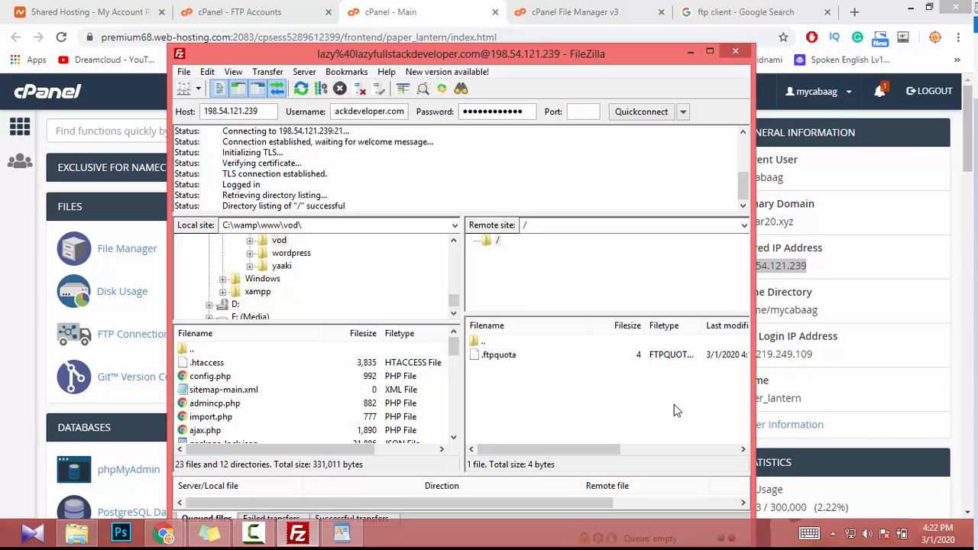
# Launch Notepad++ and create a new blank document.
pyautogui.click(16, 535)
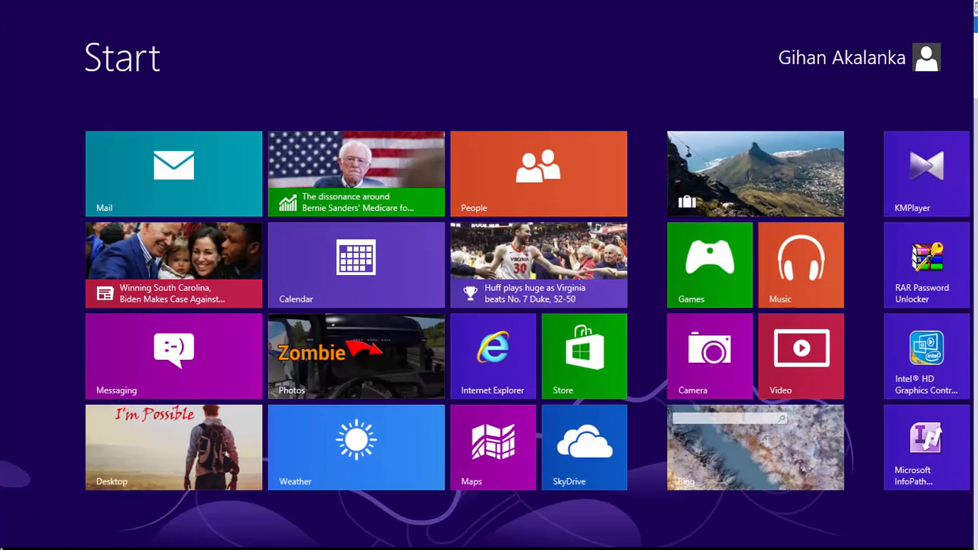
pyautogui.write('note')
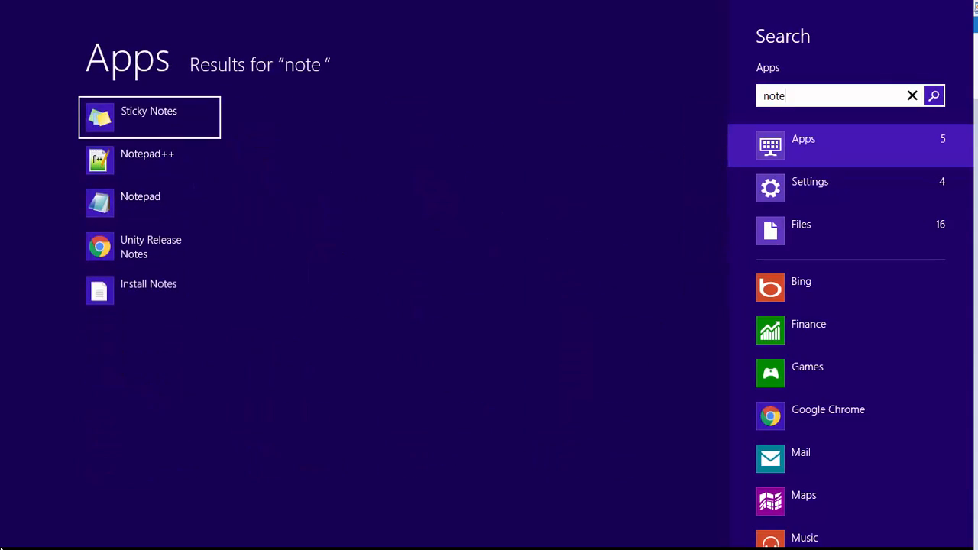
pyautogui.press('Down')
pyautogui.press('Return')
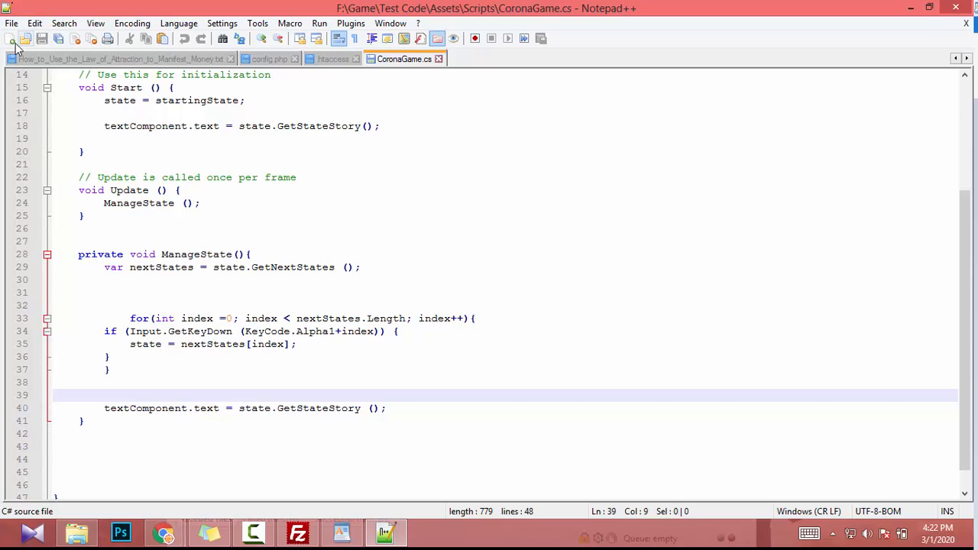
pyautogui.click(10, 39)
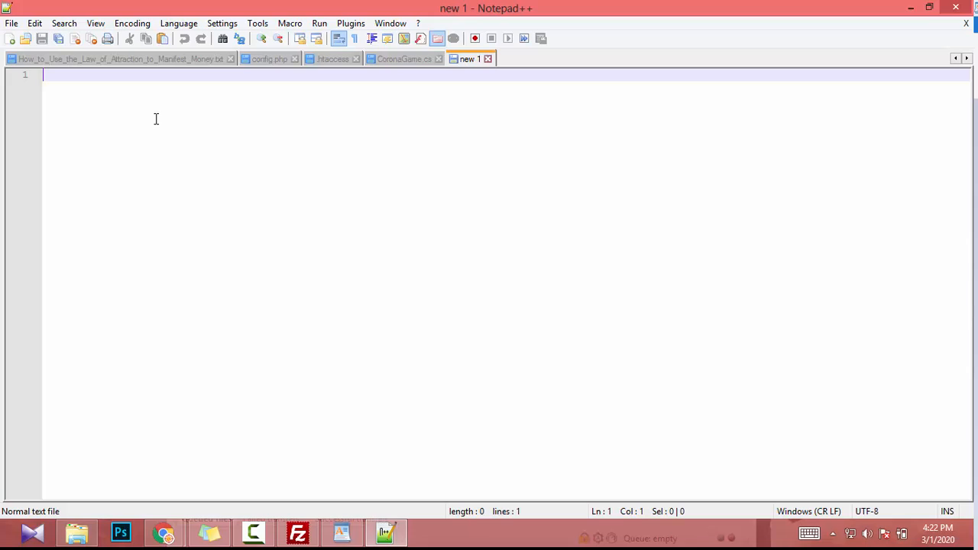
# Write the heading <h1>I AM LAZYYYYYYYYYYYYYYYY</h1> in the new document and start saving the file.
pyautogui.write('<')
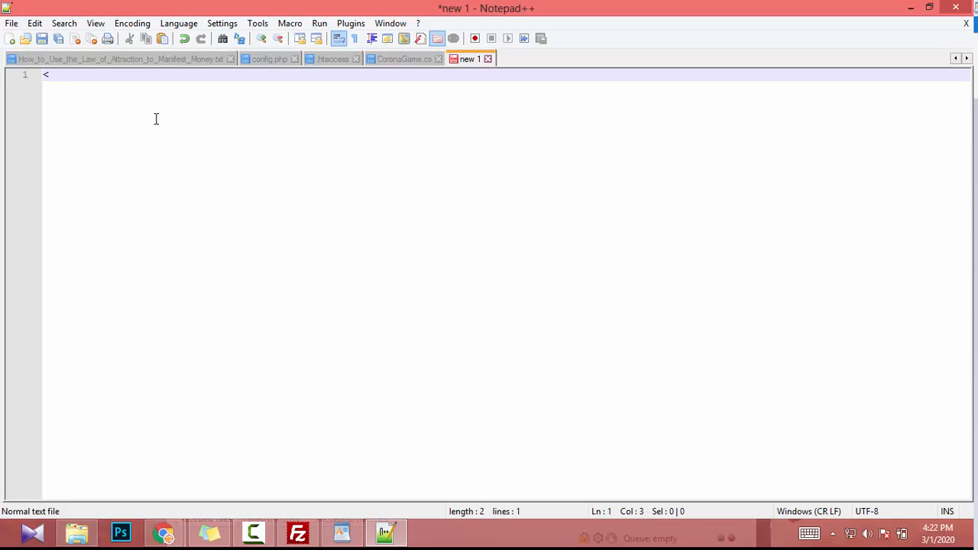
pyautogui.write('?1></h1<')
pyautogui.press('BackSpace')
pyautogui.write('<')
pyautogui.press('BackSpace')
pyautogui.write('>')
pyautogui.press('Left')
pyautogui.write('I a')
pyautogui.press('BackSpace')
pyautogui.press('BackSpace')
pyautogui.write('A')
pyautogui.press('BackSpace')
pyautogui.write('AM LA')
pyautogui.write('ZYYYYYYYYYYYYYYY')
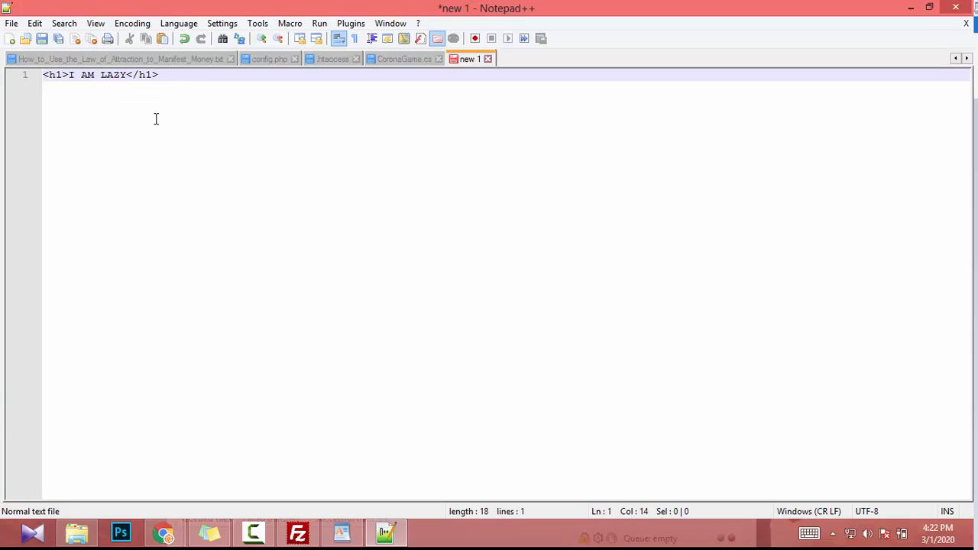
pyautogui.hotkey('ctrl', 's')
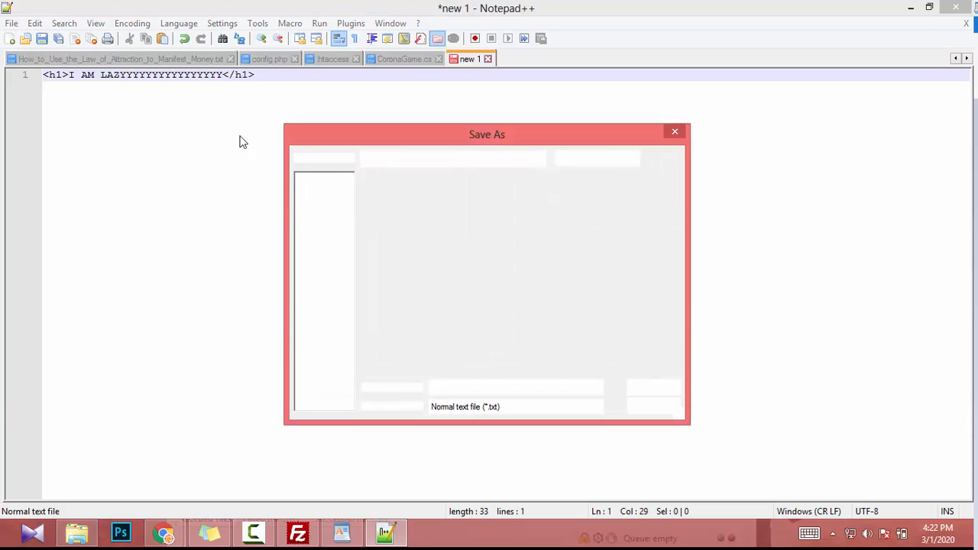
pyautogui.write('s')
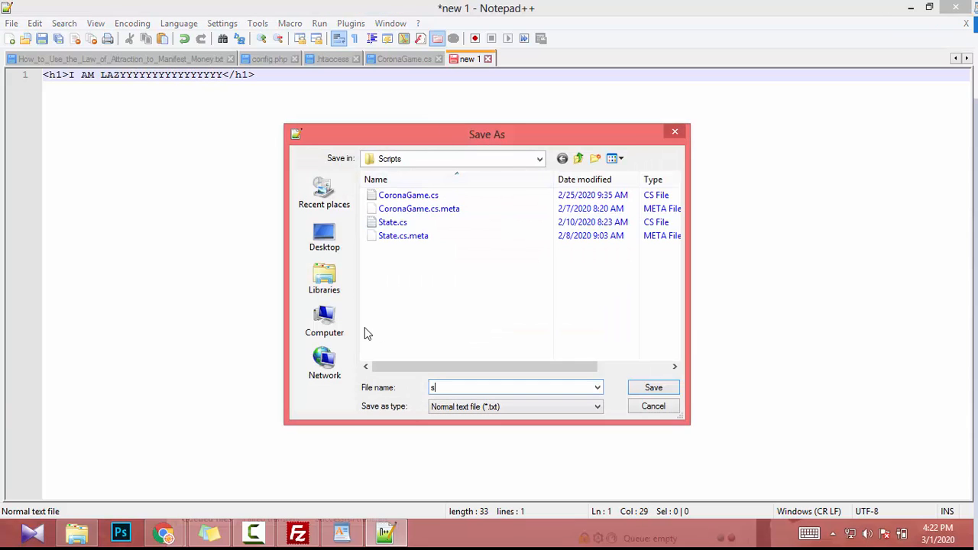
pyautogui.click(336, 330)
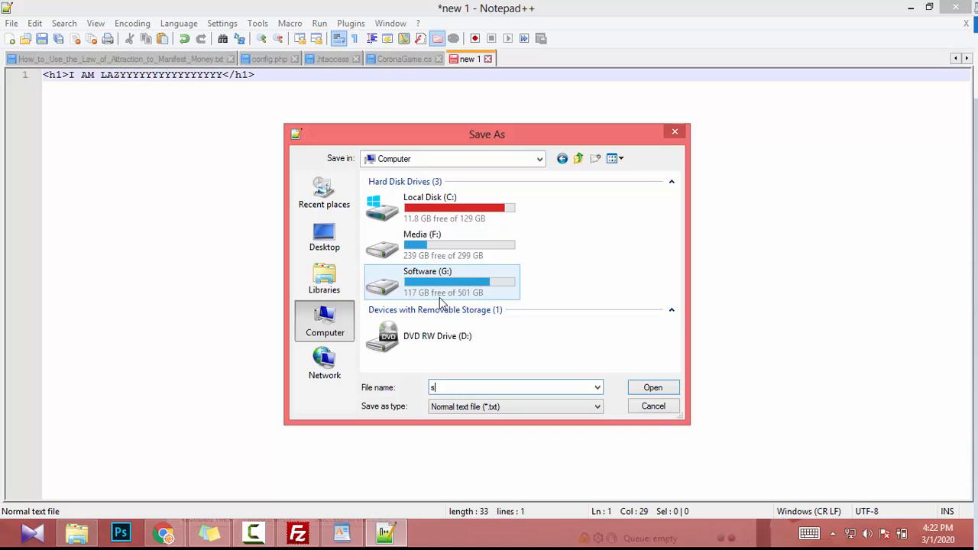
pyautogui.doubleClick(441, 303)
pyautogui.scroll(-2, 439, 298)
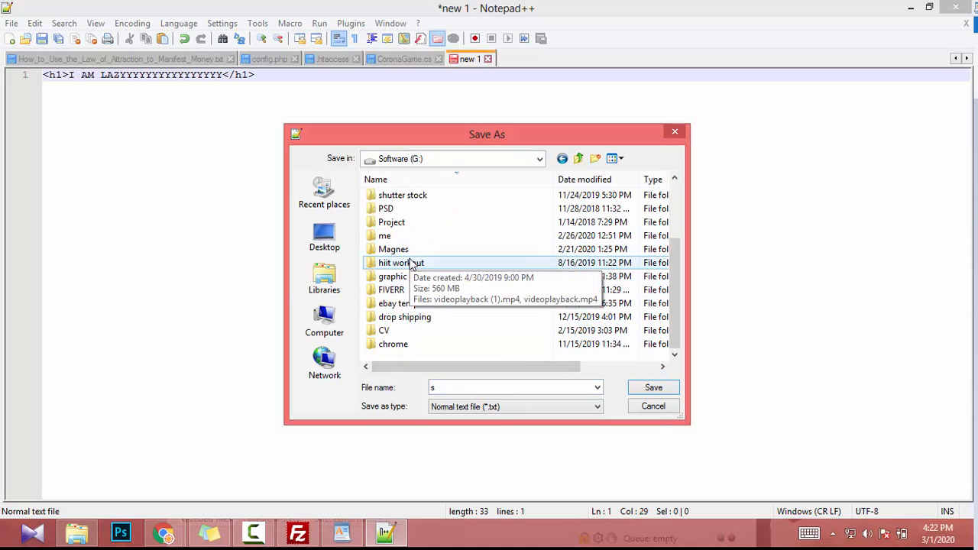
pyautogui.scroll(2, 409, 284)
pyautogui.scroll(-2, 411, 290)
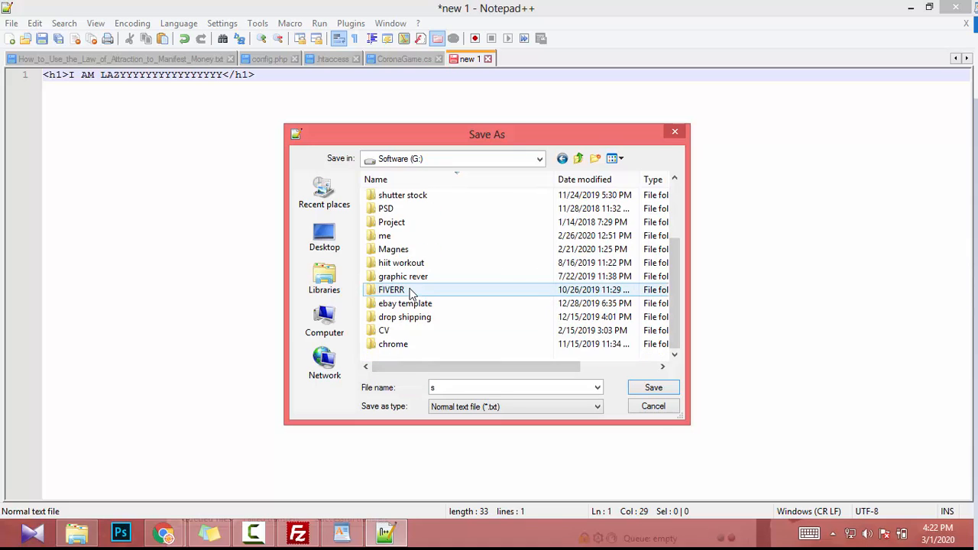
pyautogui.scroll(2, 411, 293)
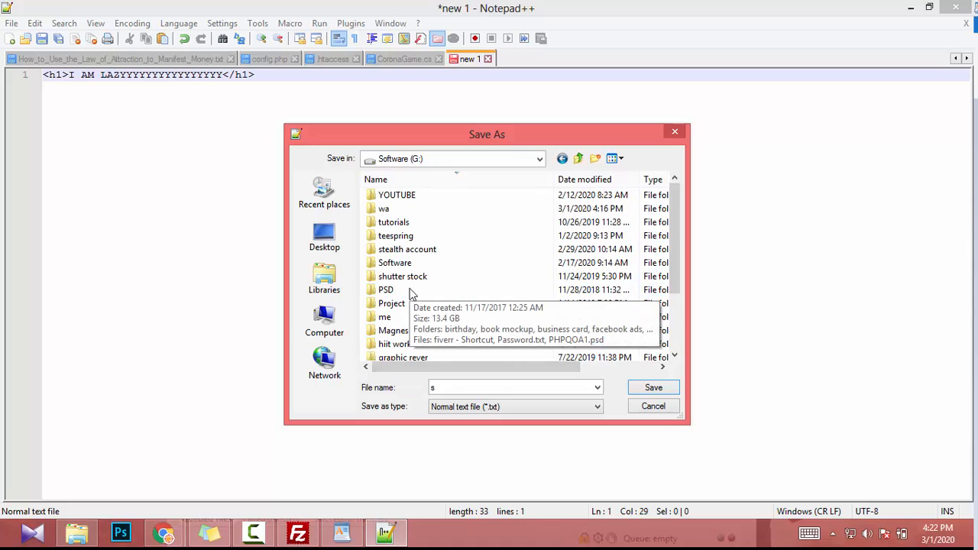
pyautogui.doubleClick(397, 195)
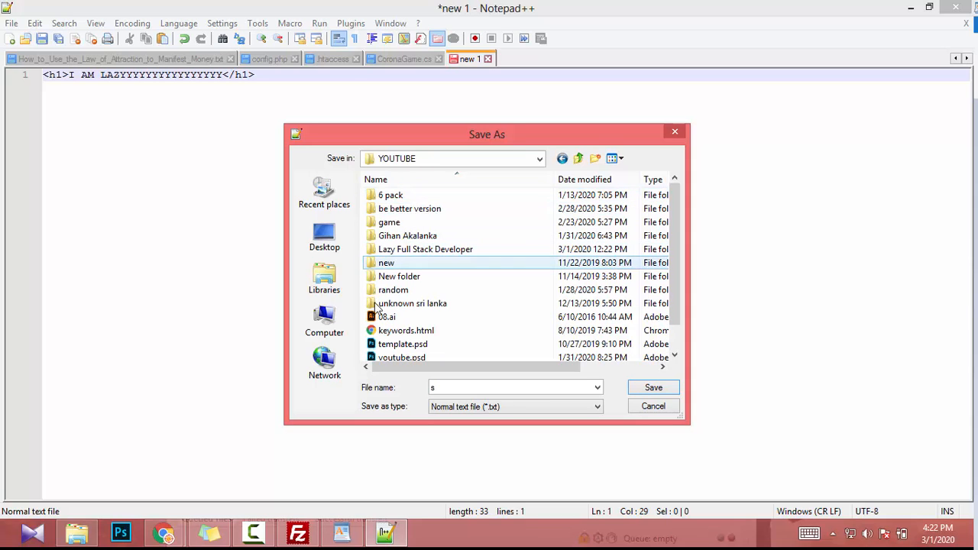
pyautogui.click(578, 160)
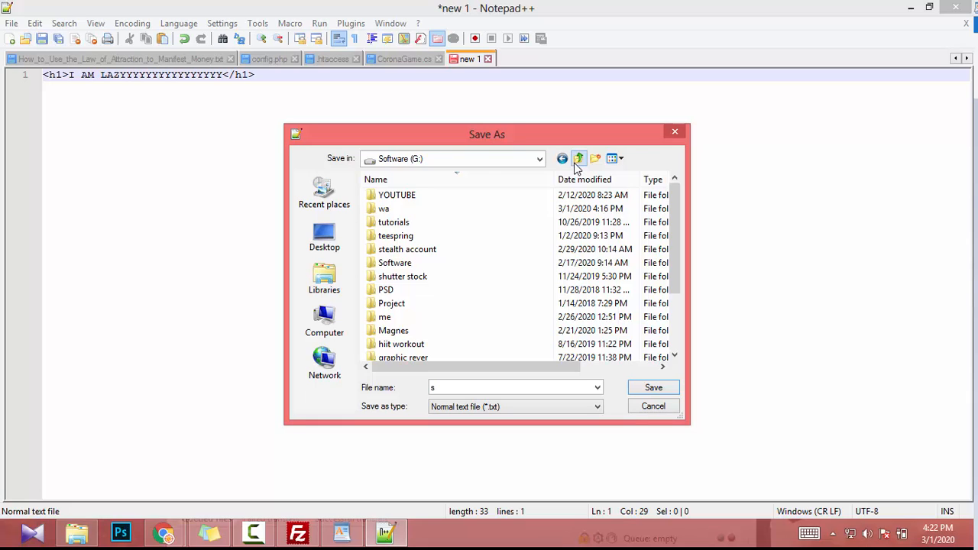
# Save the document on the Desktop as index.html.
pyautogui.click(303, 243)
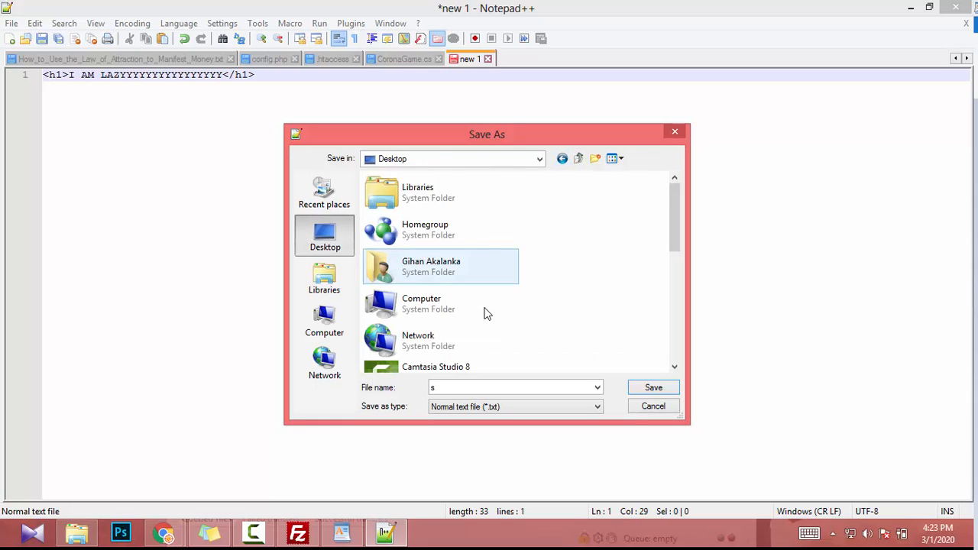
pyautogui.doubleClick(475, 388)
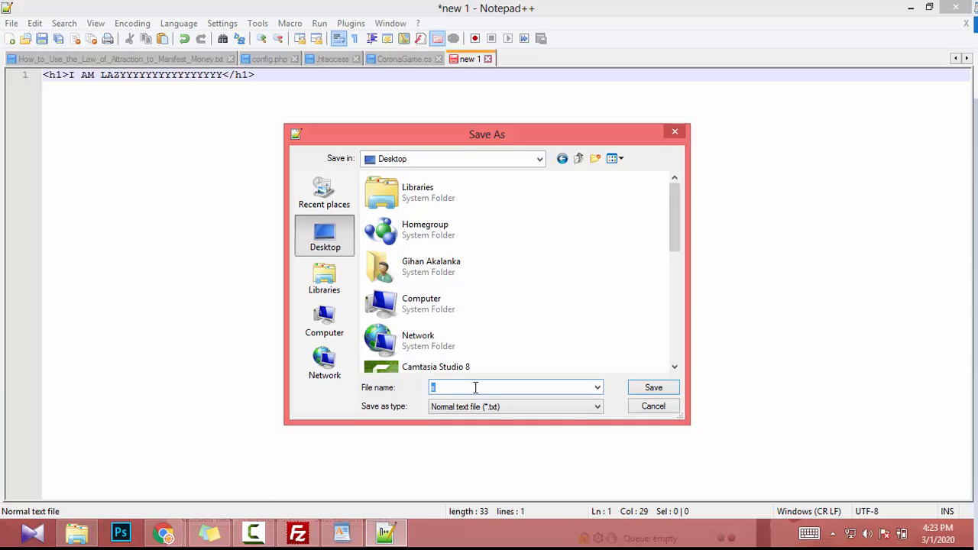
pyautogui.write('index.html')
pyautogui.press('Return')
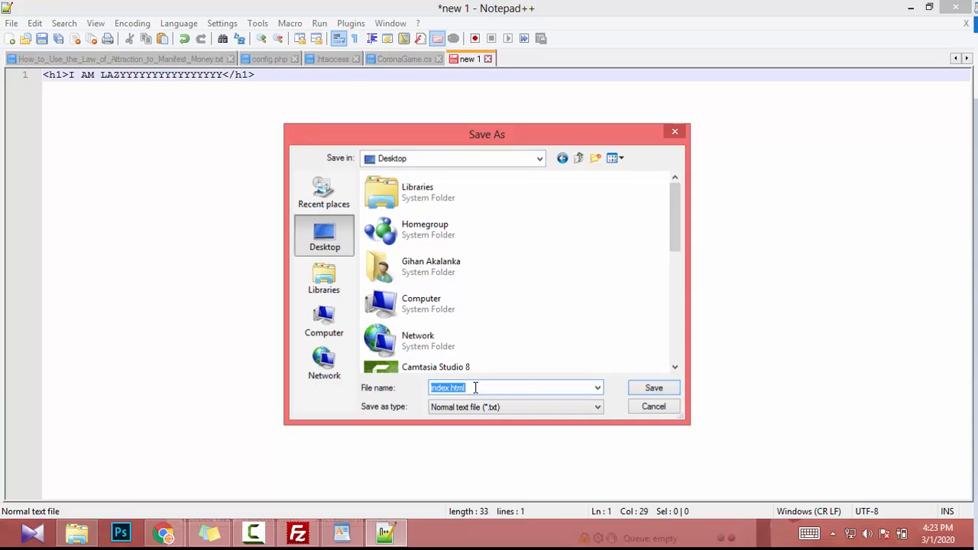
# Switch back to FileZilla, show the local Desktop folder and upload index.html to the remote root, accepting the server certificate.
pyautogui.click(914, 7)
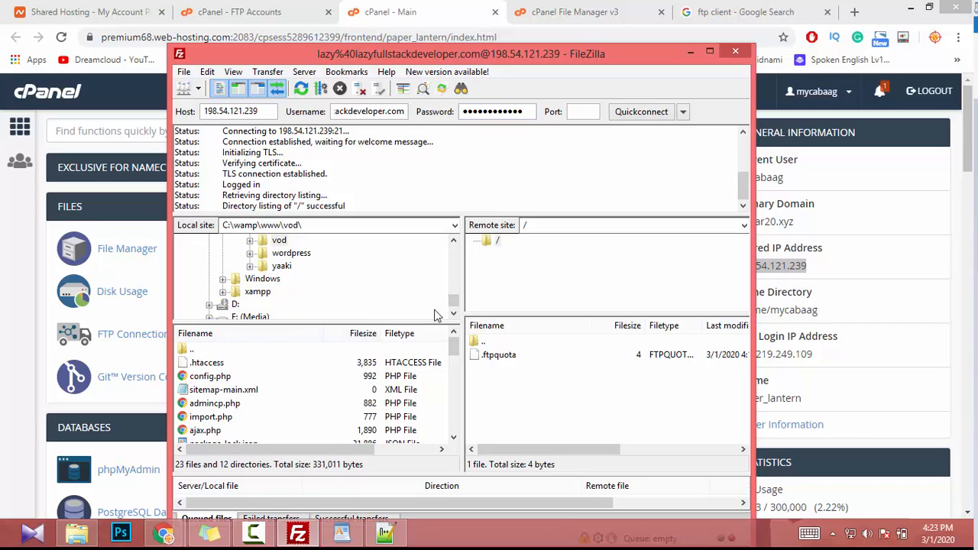
pyautogui.scroll(10, 456, 278)
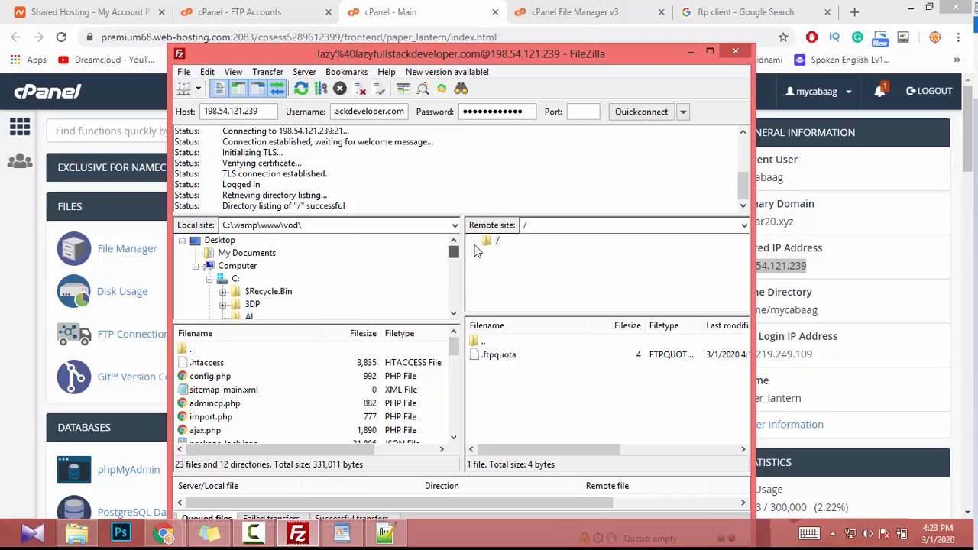
pyautogui.click(223, 242)
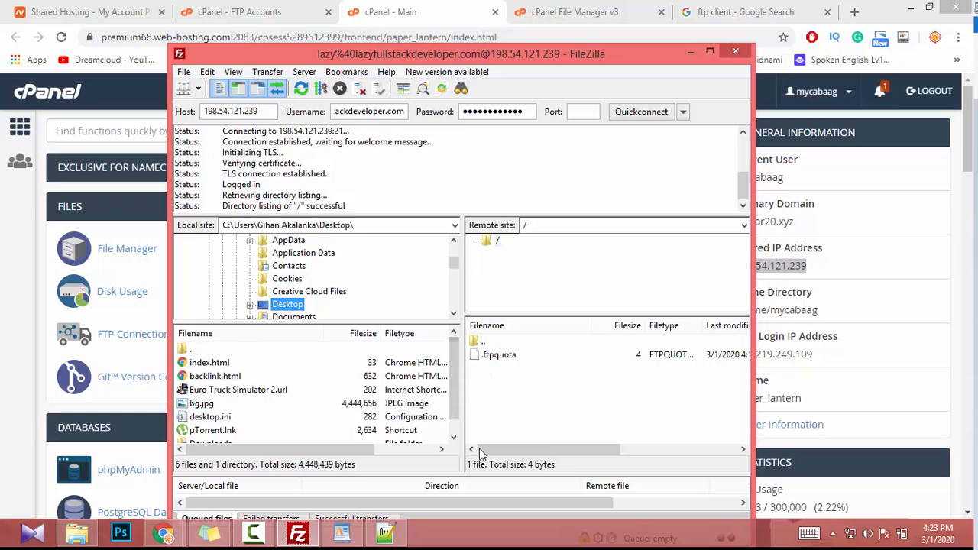
pyautogui.scroll(-1, 321, 436)
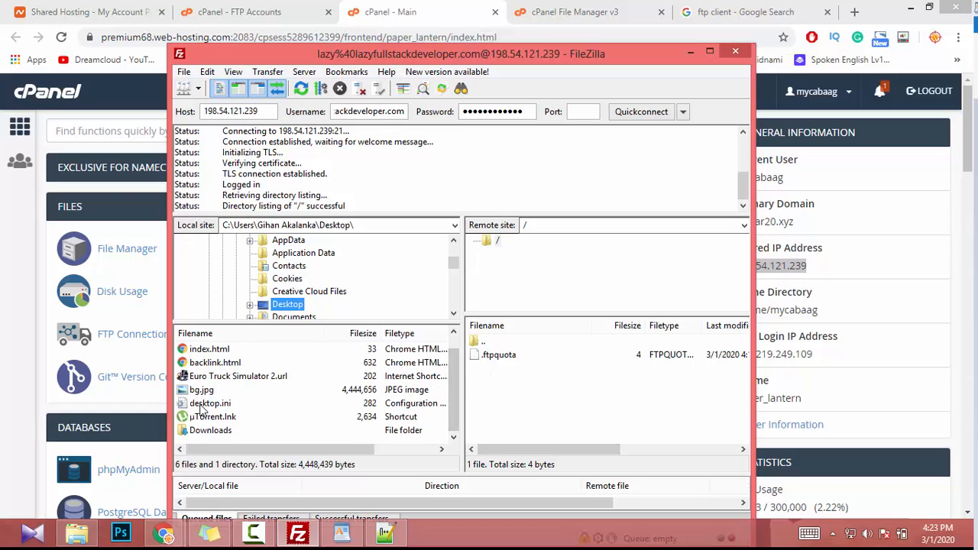
pyautogui.click(218, 351)
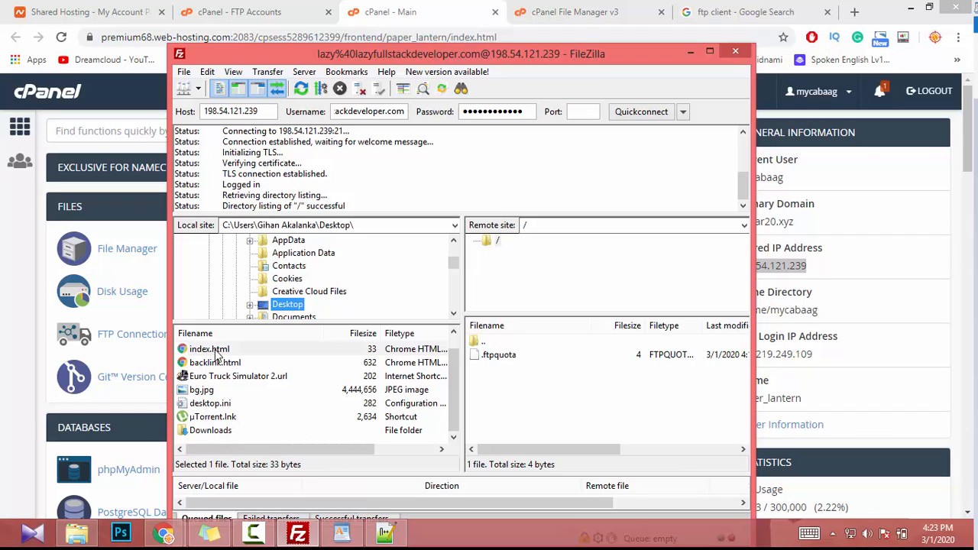
pyautogui.doubleClick(197, 351)
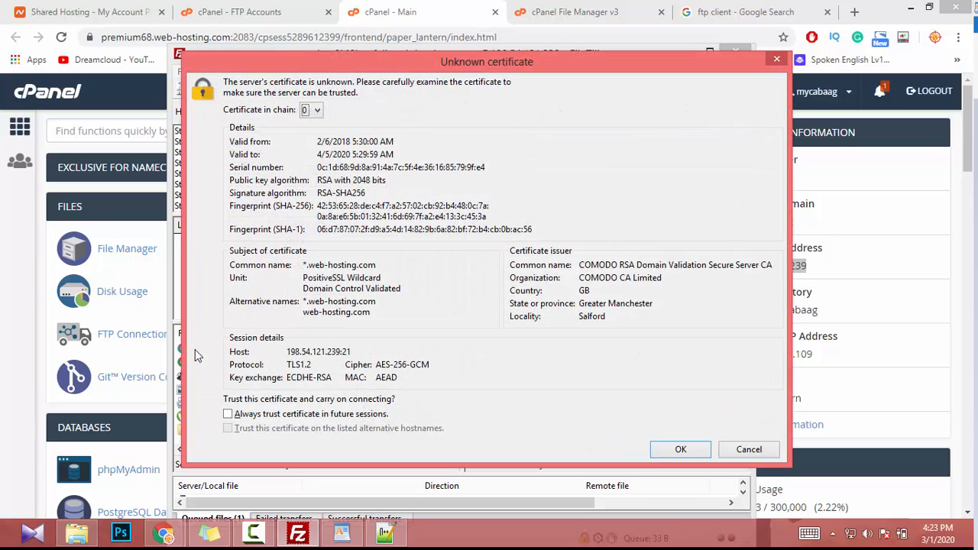
pyautogui.click(665, 451)
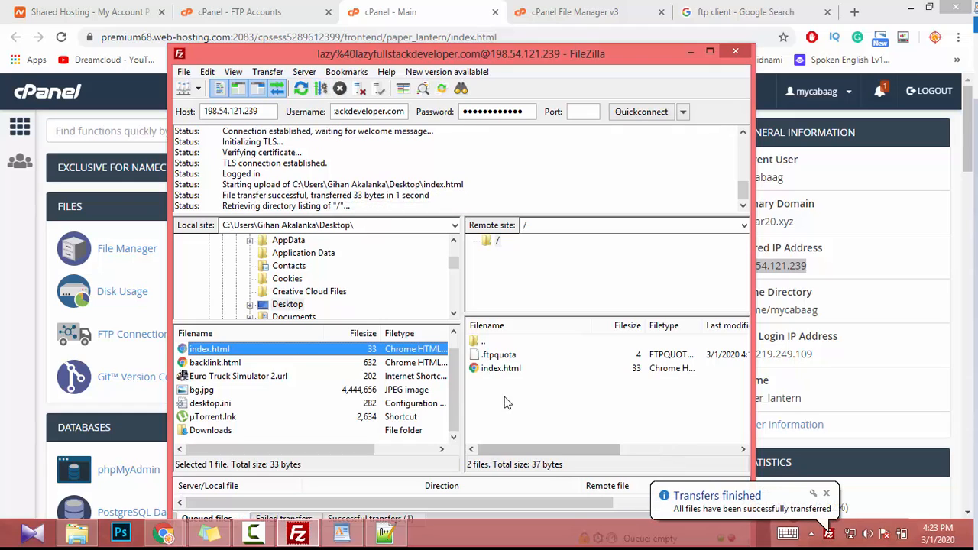
# Check index.html in FileZilla's remote listing and in the public_html/lazyfullstackdeveloper.com folder of cPanel File Manager.
pyautogui.click(554, 370)
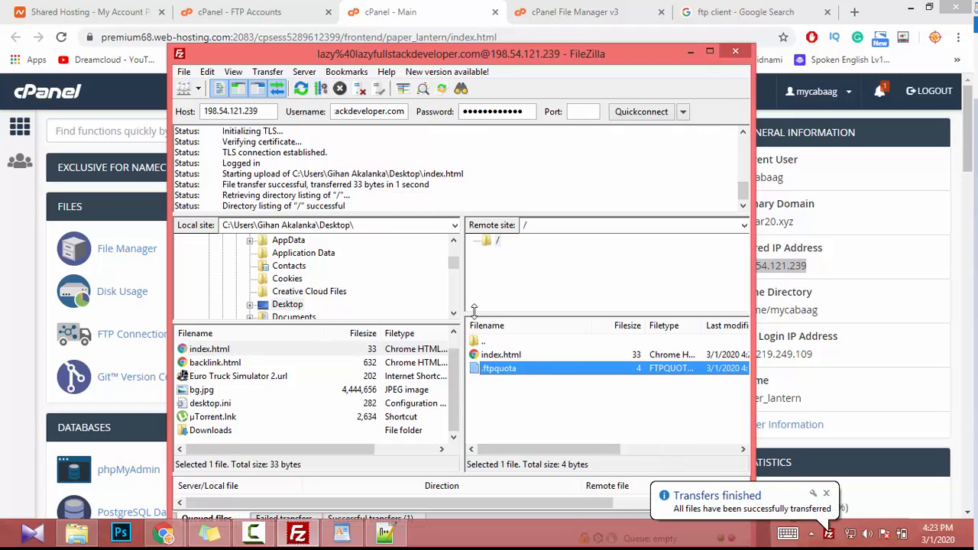
pyautogui.click(509, 355)
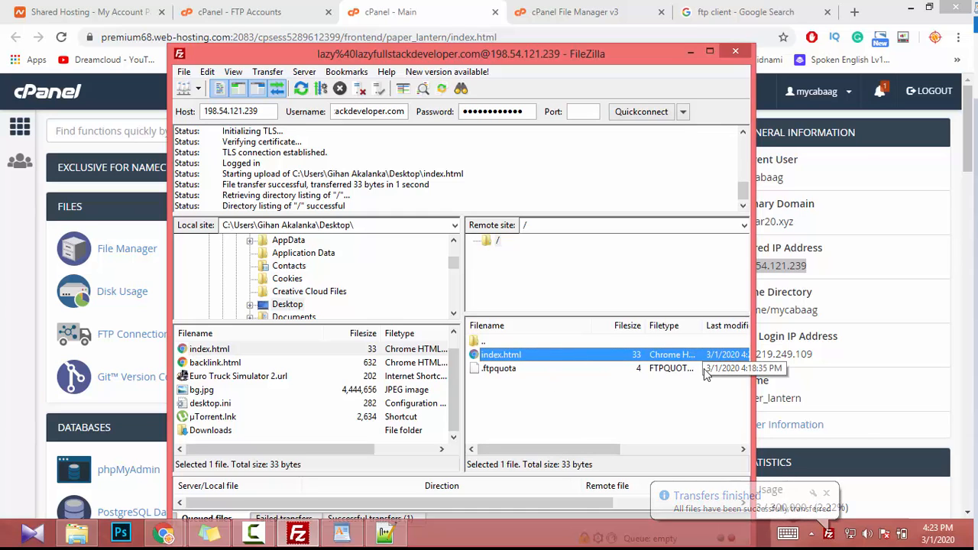
pyautogui.click(577, 8)
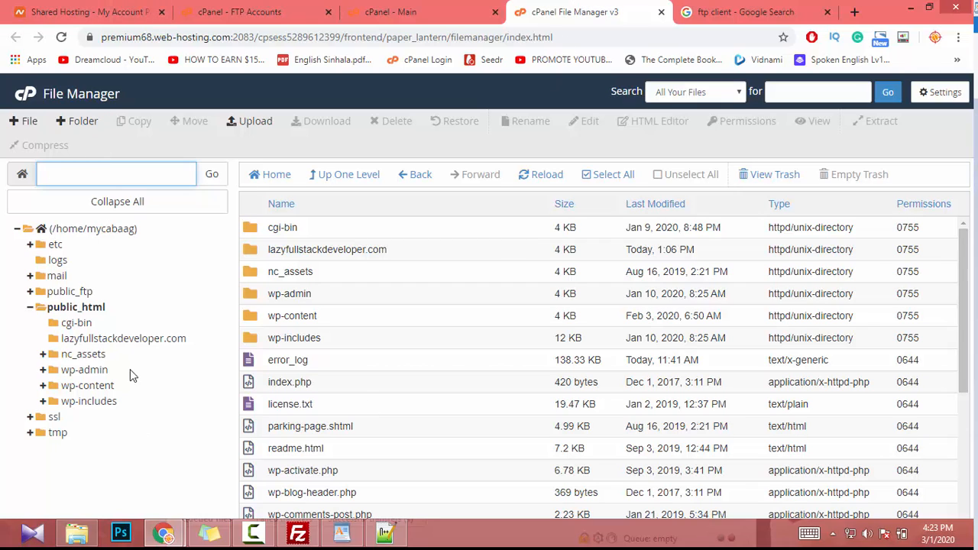
pyautogui.click(100, 343)
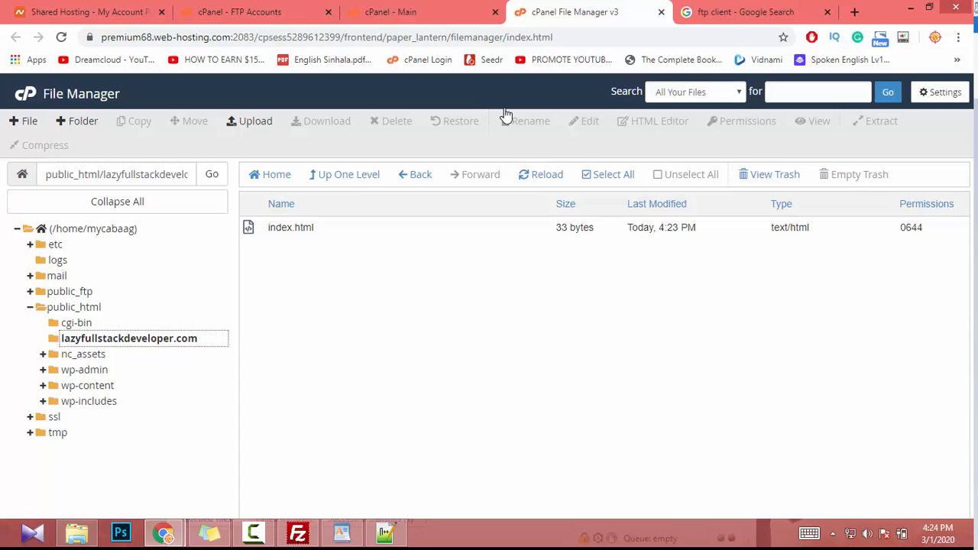
# Load lazyfullstackdeveloper.com in the browser tab that holds the ftp client search results.
pyautogui.click(754, 12)
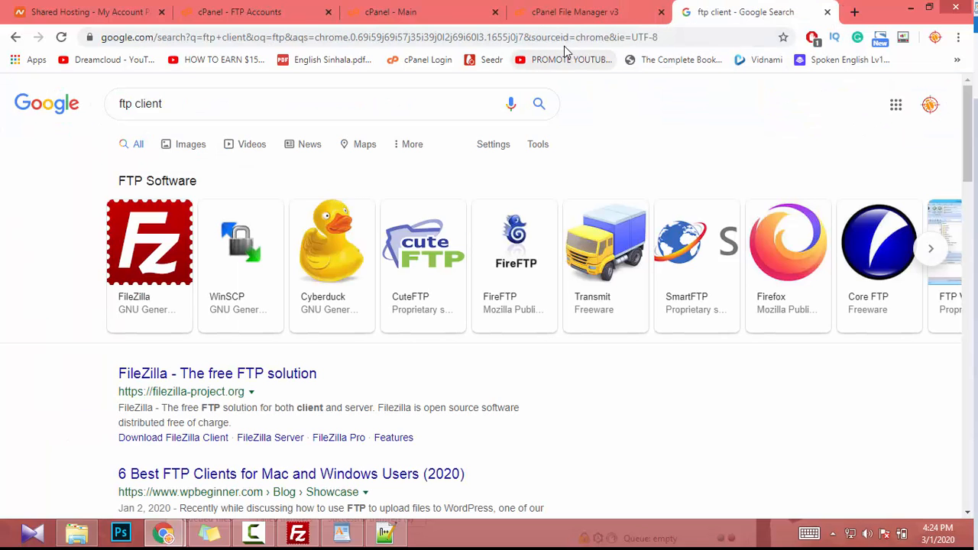
pyautogui.click(540, 37)
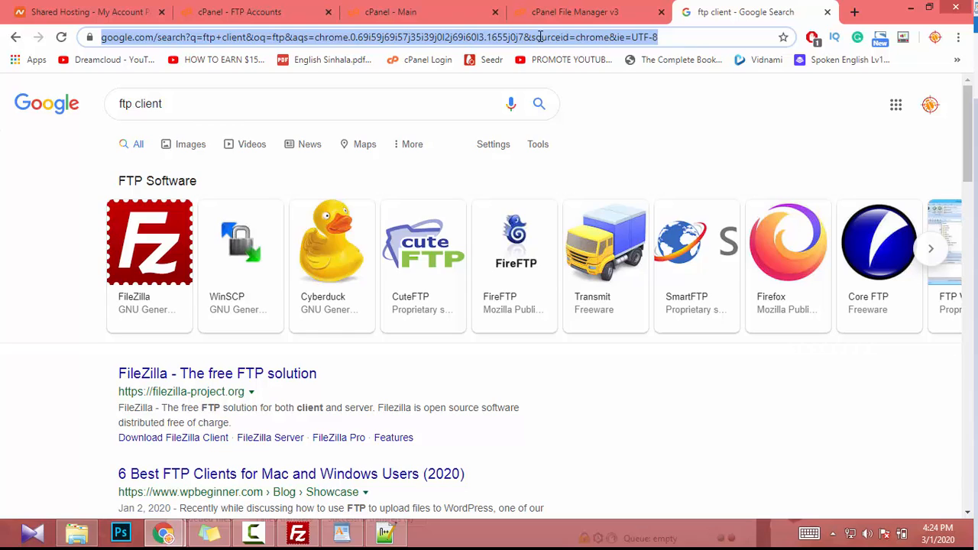
pyautogui.write('laz')
pyautogui.press('Return')
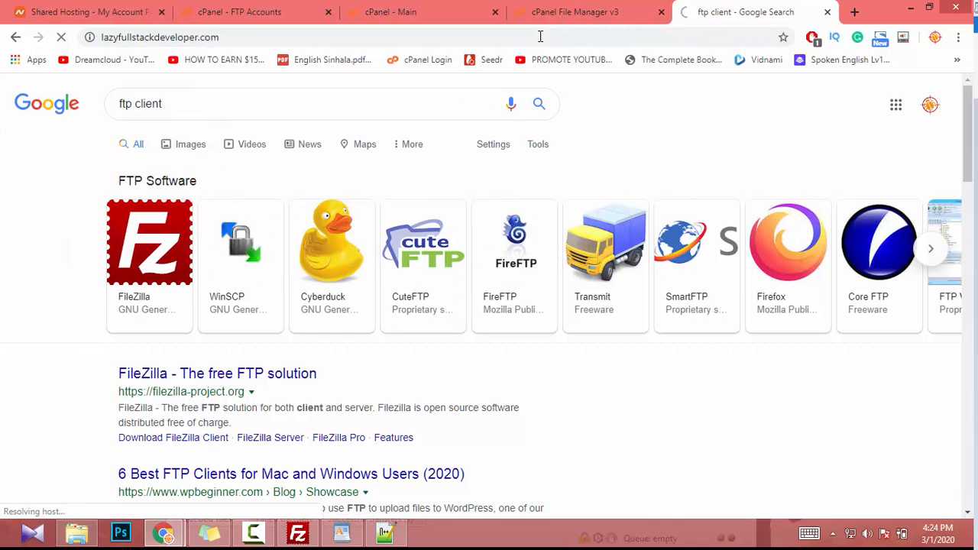